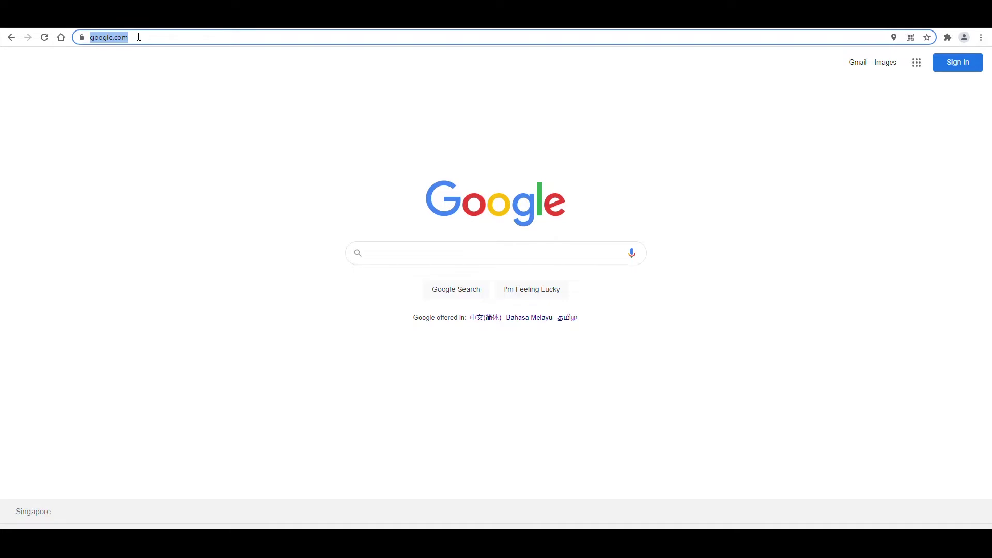
Go to udtrucks.com and open the UD Telematics Services page under the connected services
text(udtrucks.com)
key(Return)
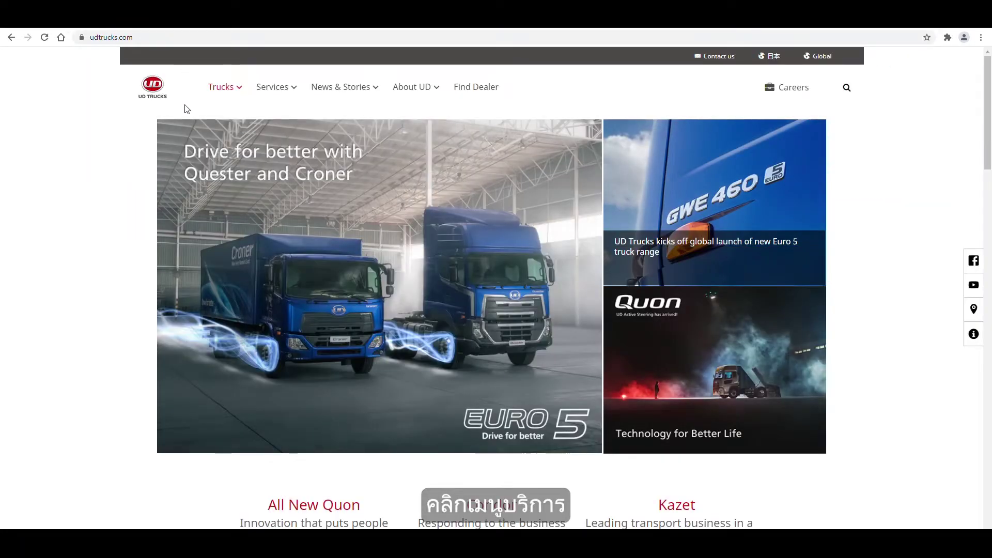
click(275, 95)
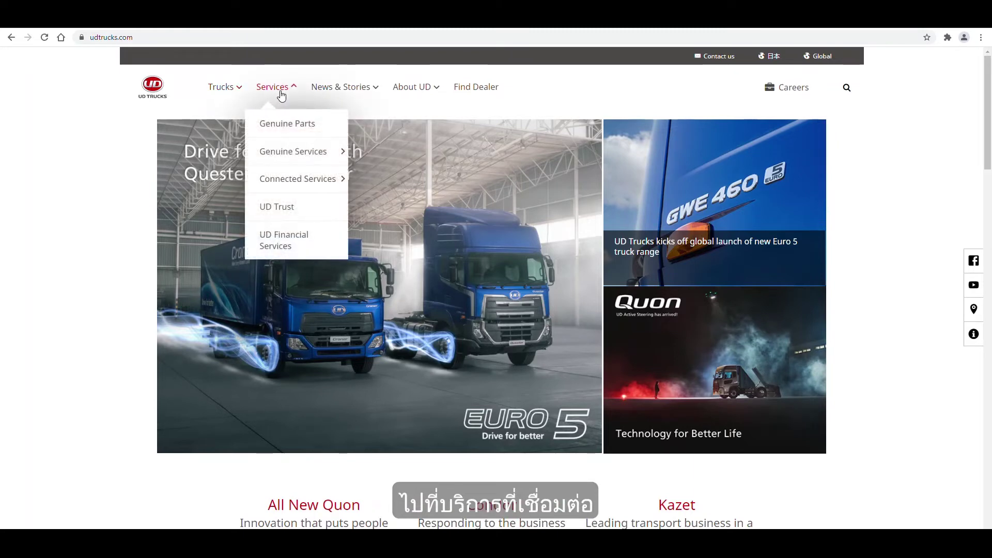
mouse_move(291, 178)
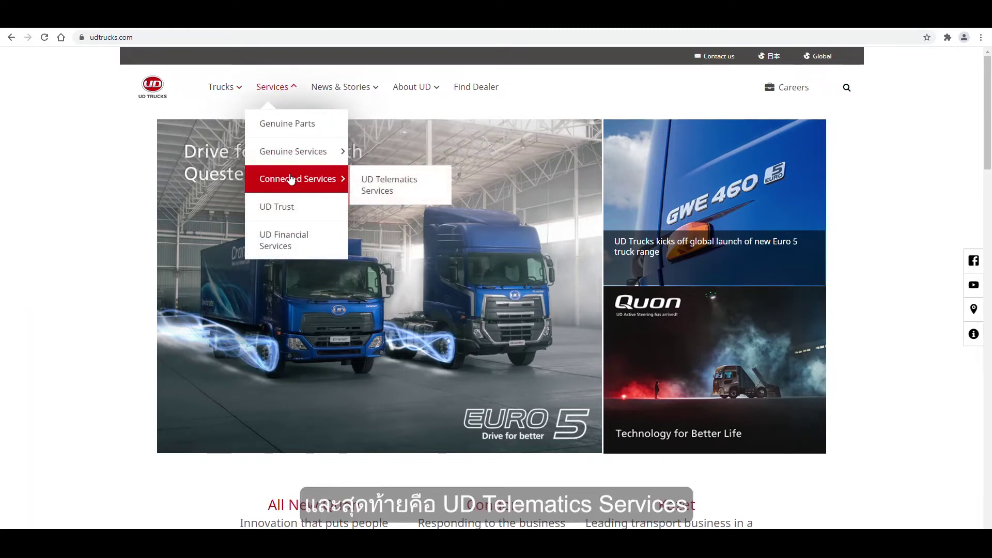
click(405, 187)
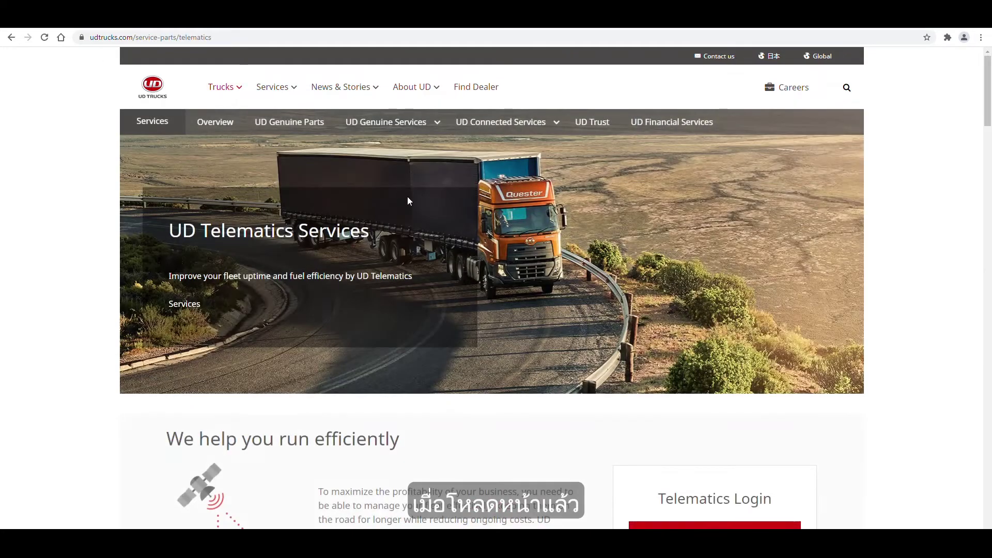
Open the Telematics login from the services page and sign in to the account
scroll(583, 420, down, 3)
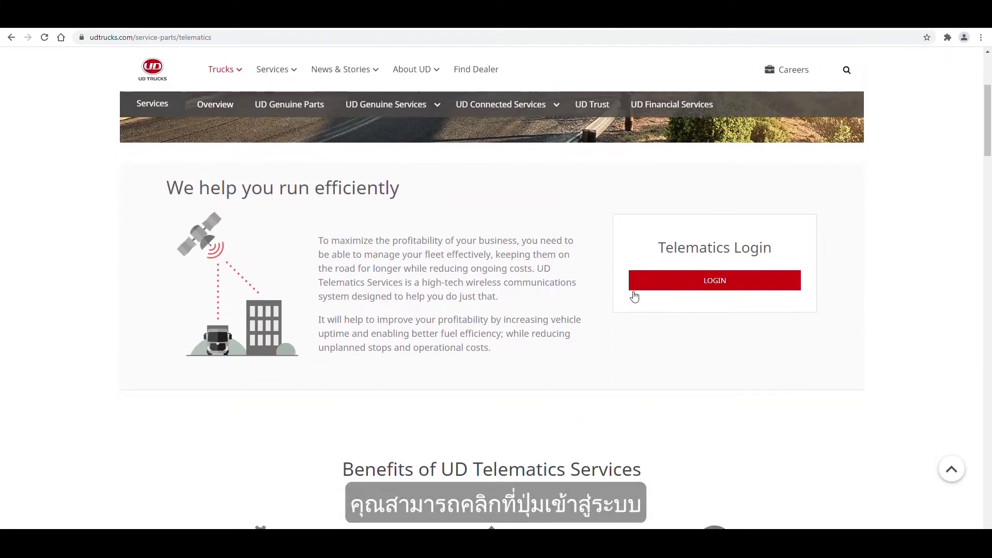
click(723, 284)
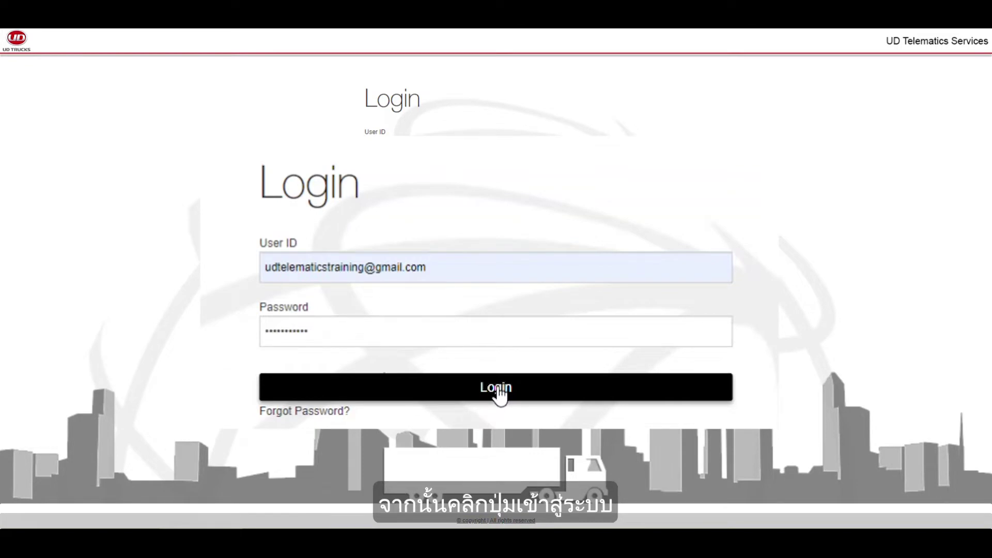
click(499, 393)
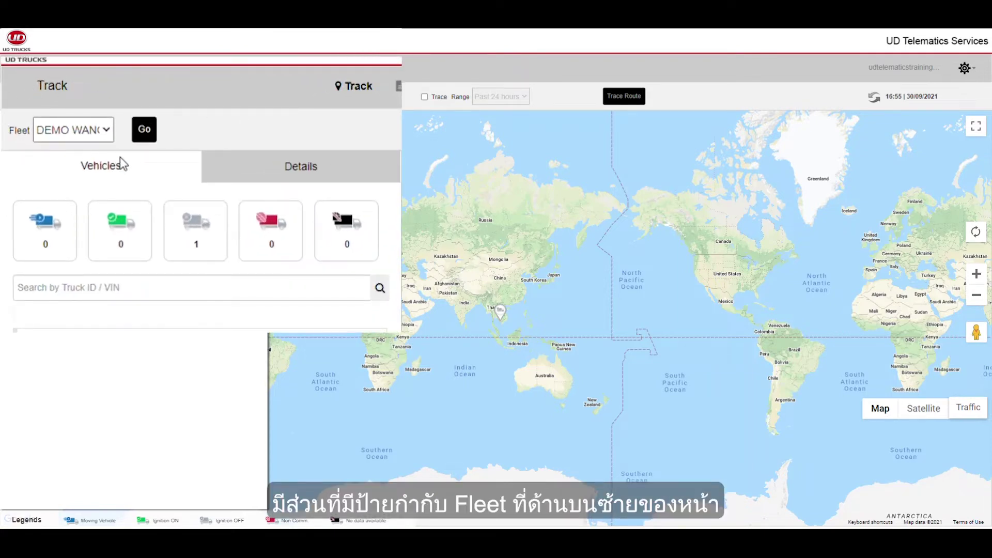
Switch the tracked fleet to Thailand Demo Truck and load its vehicles
click(103, 134)
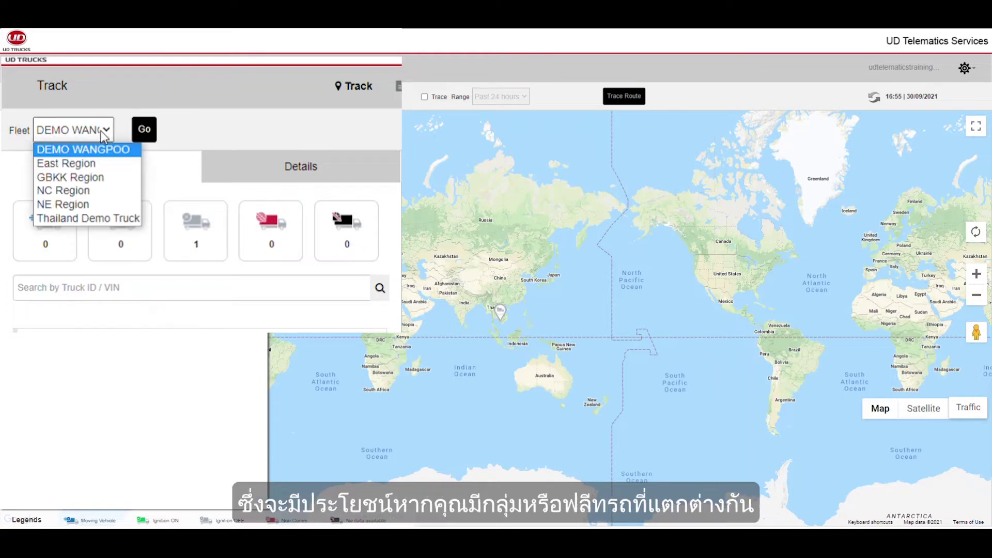
click(92, 217)
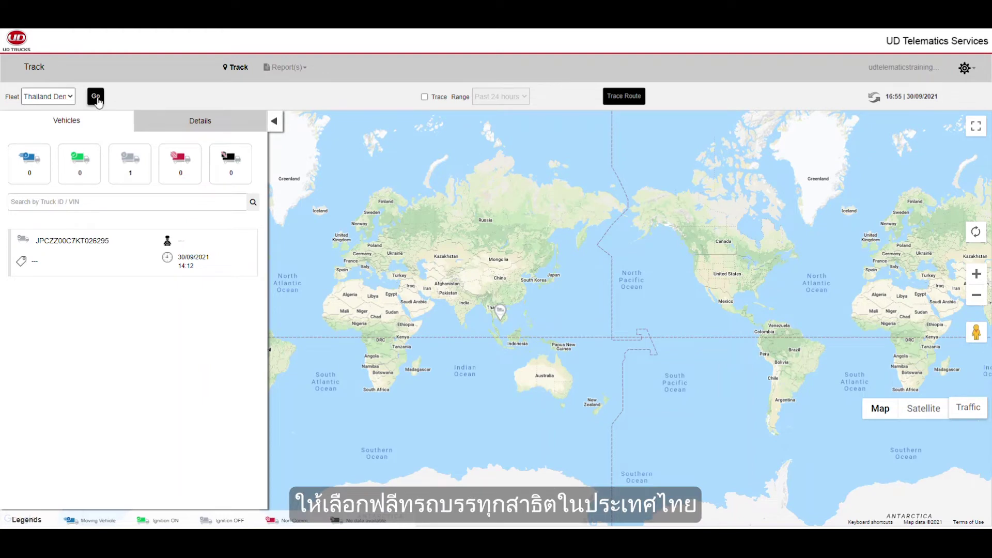
click(96, 97)
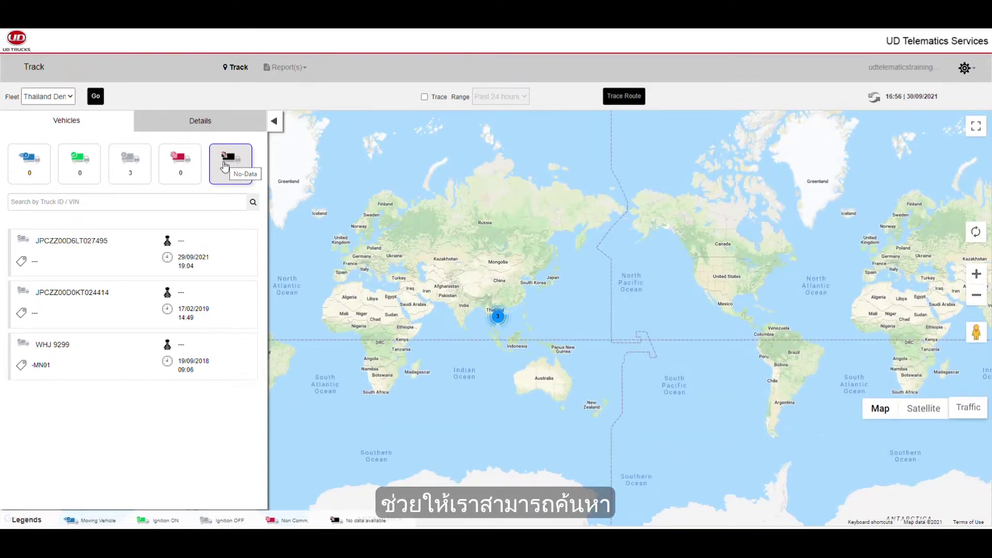
Show the truck ID / VIN search suggestions for the fleet and dismiss the list without choosing a vehicle
click(80, 202)
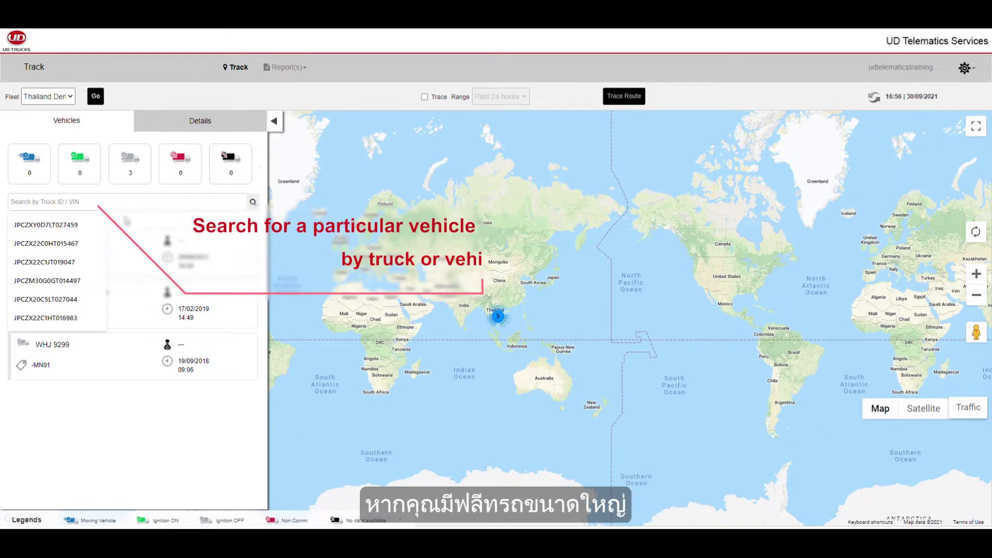
click(125, 217)
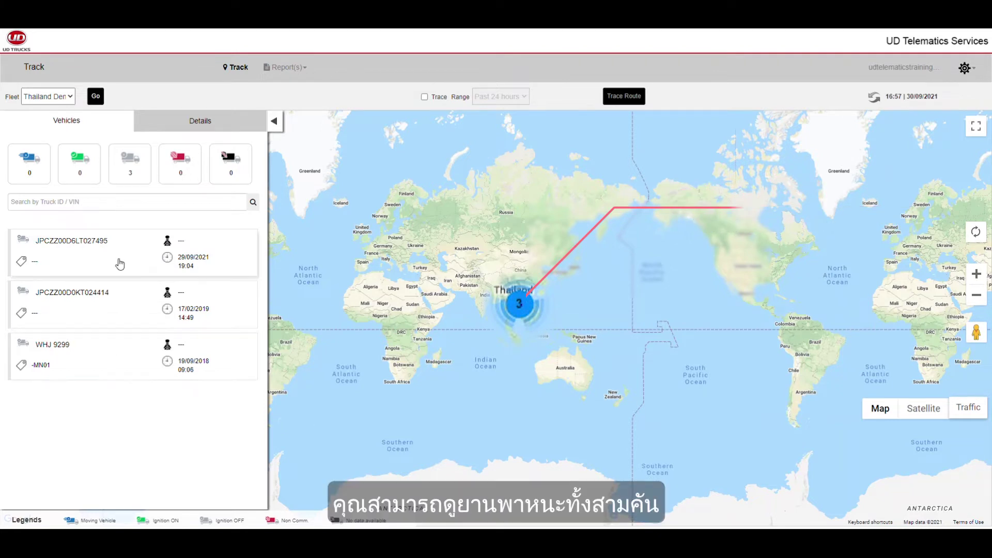
Expand the vehicle cluster over Thailand and view the details of the single truck south of Khon Kaen
click(519, 309)
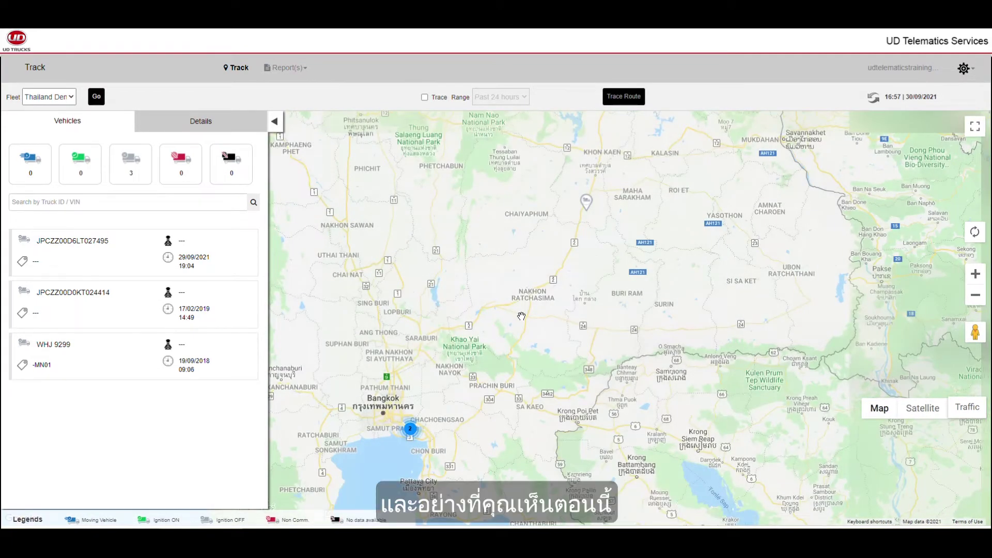
click(587, 203)
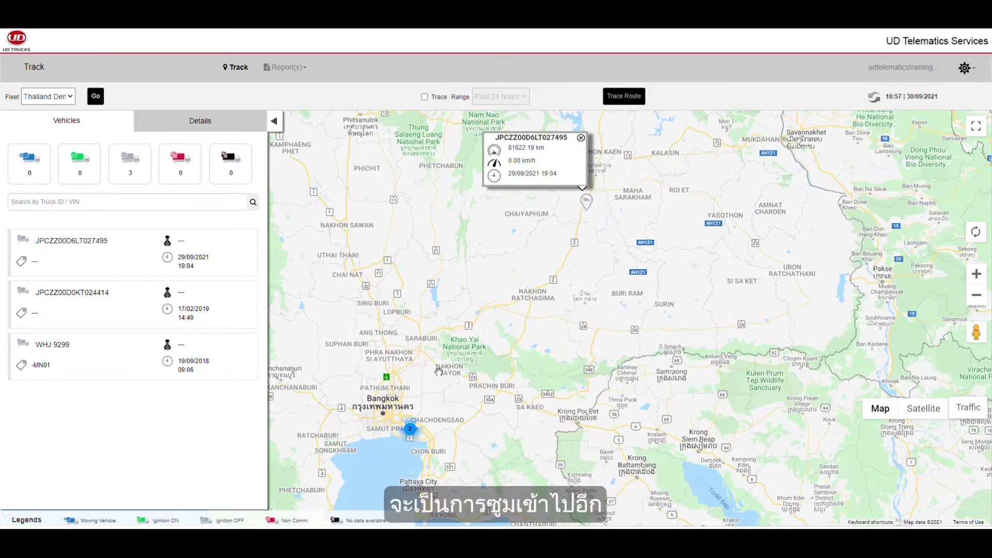
click(411, 433)
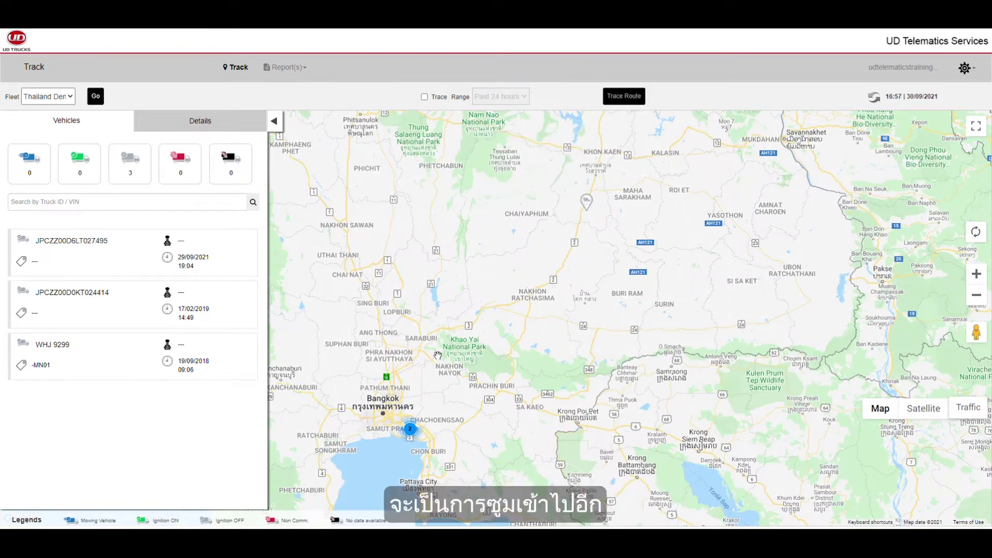
Expand the two-vehicle cluster near Bangkok and view each truck's map details, closing the last details popup
click(411, 432)
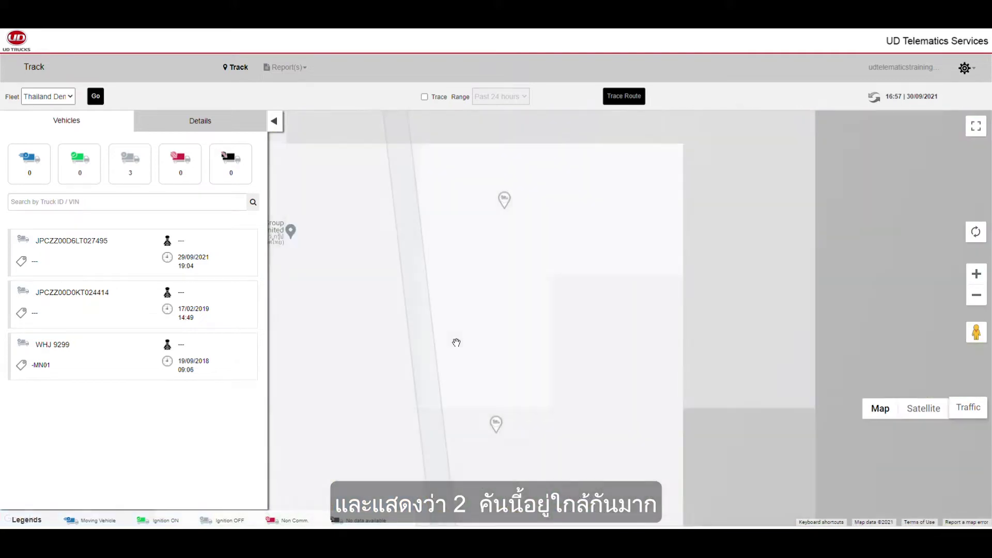
click(496, 427)
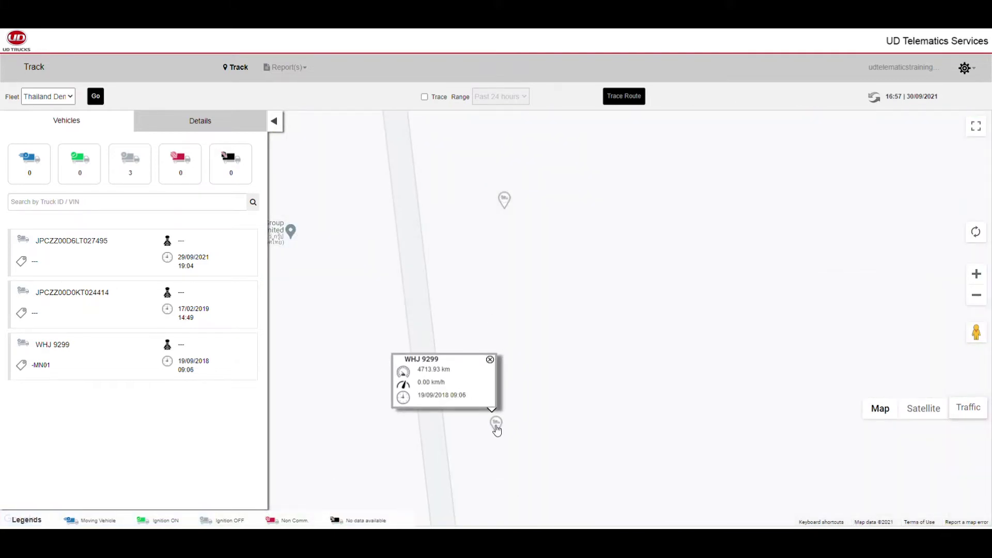
click(506, 204)
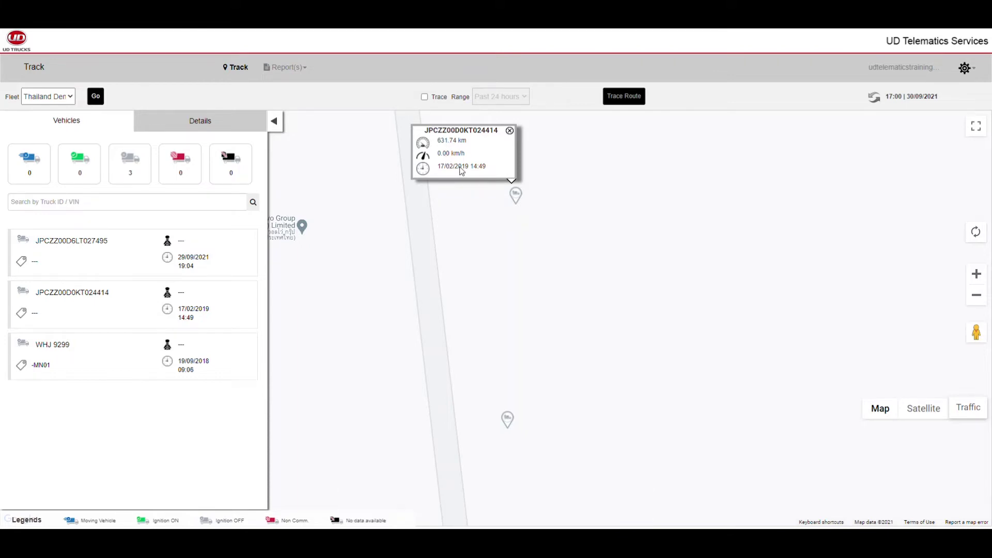
click(509, 131)
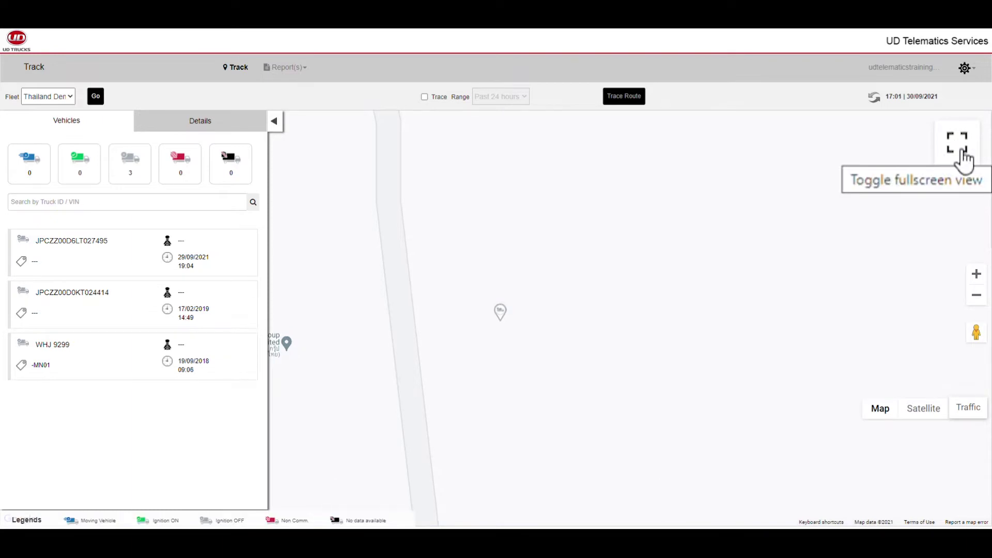
Show the map in full screen, return to the normal layout and reset the map to its default extent
click(962, 151)
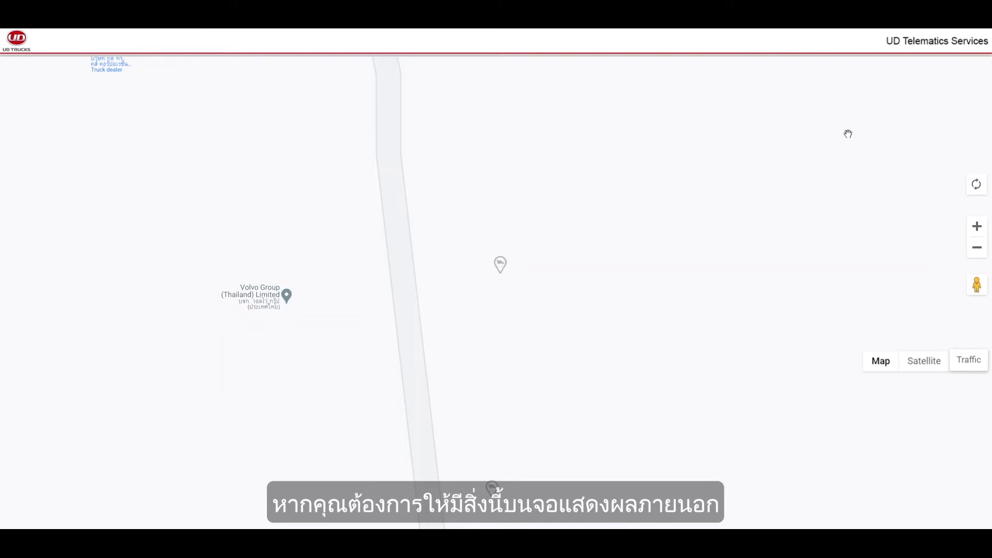
key(Escape)
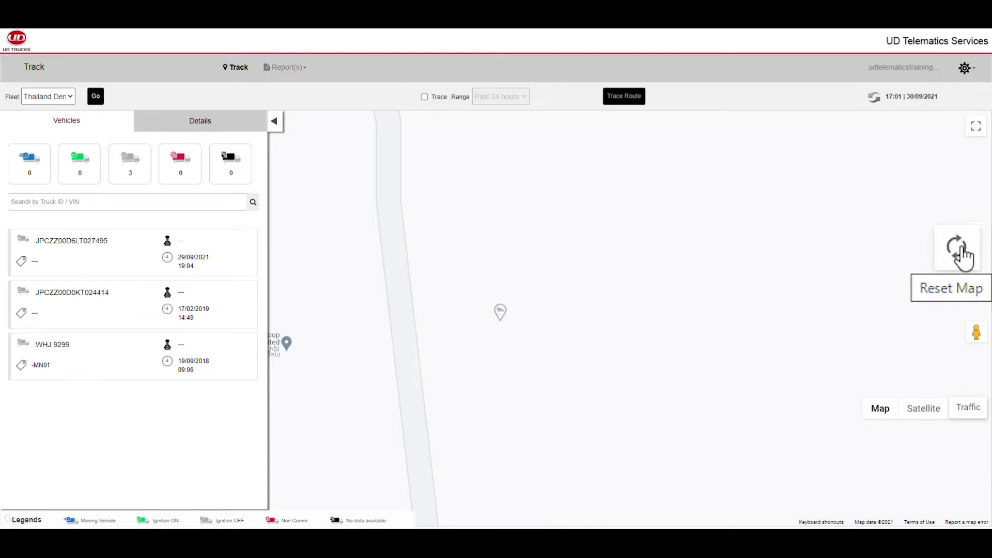
click(964, 256)
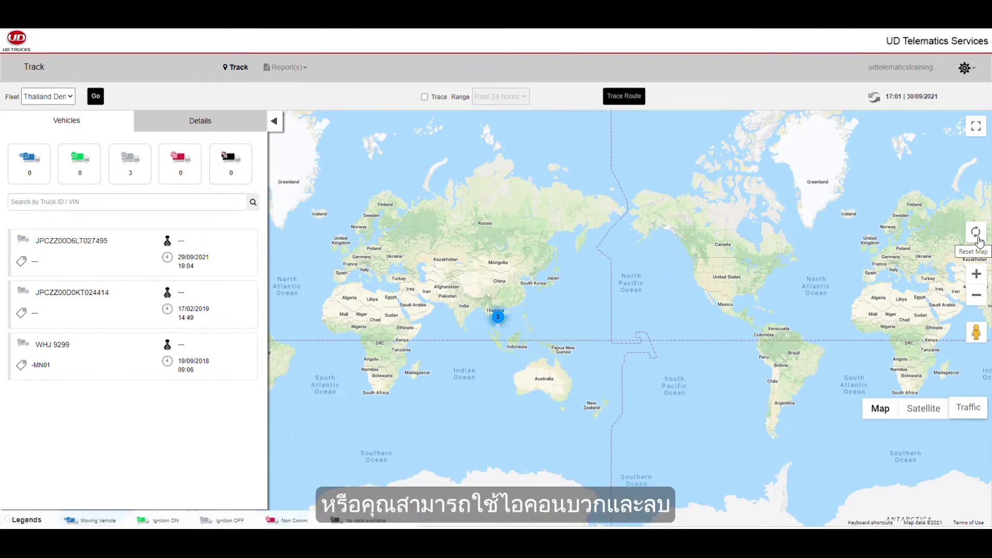
Zoom the map in and out one level, and zoom in on Thailand to view the fleet's locations
click(976, 274)
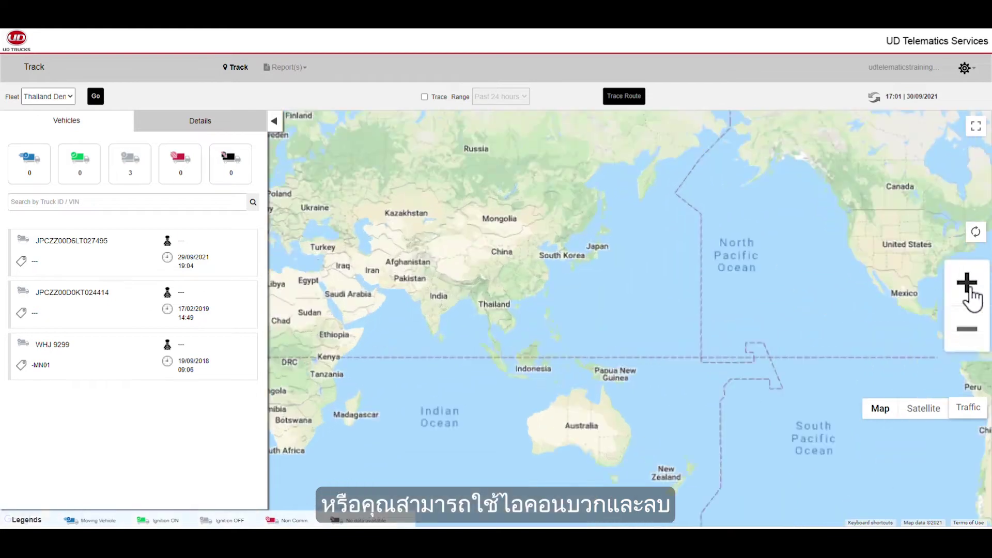
click(971, 330)
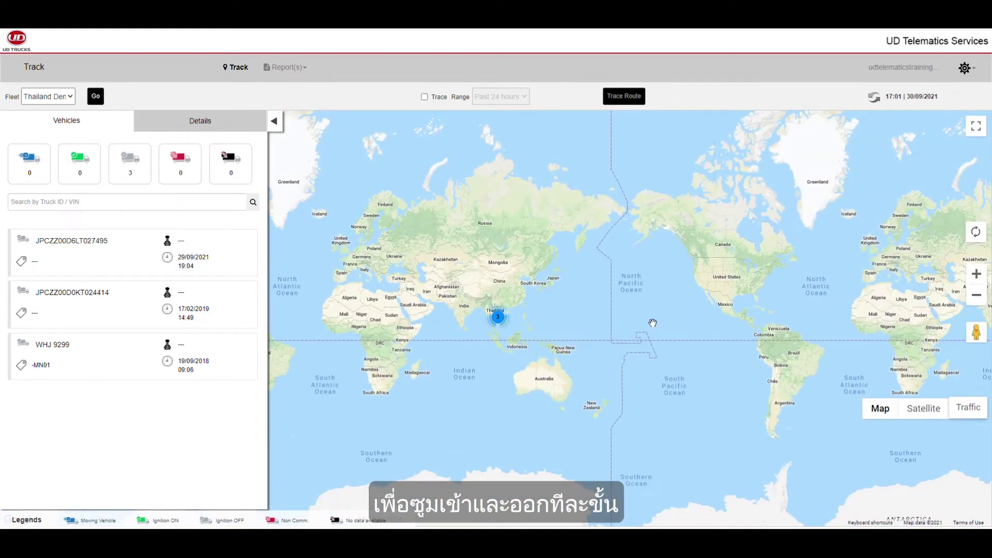
scroll(637, 323, up, 1)
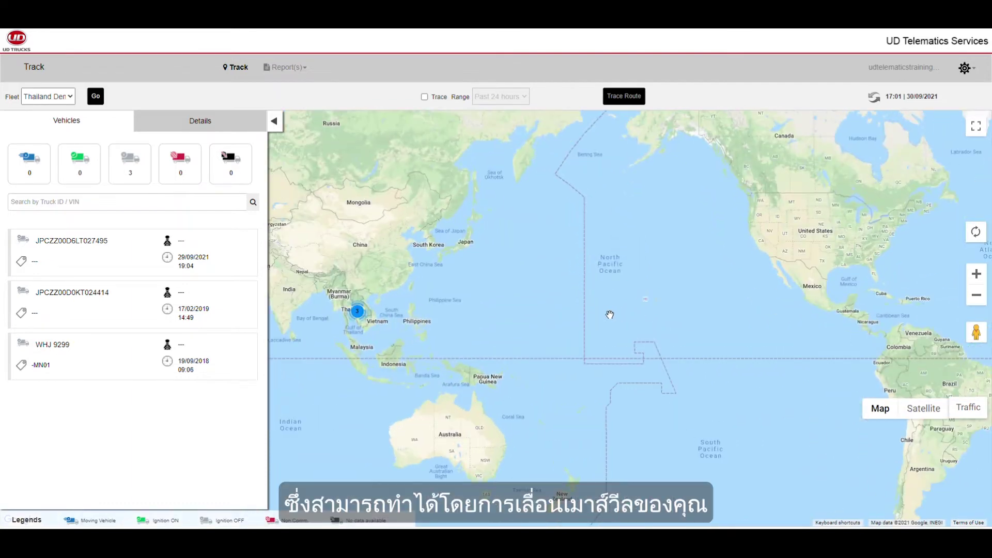
scroll(609, 315, up, 1)
drag(556, 329, 801, 336)
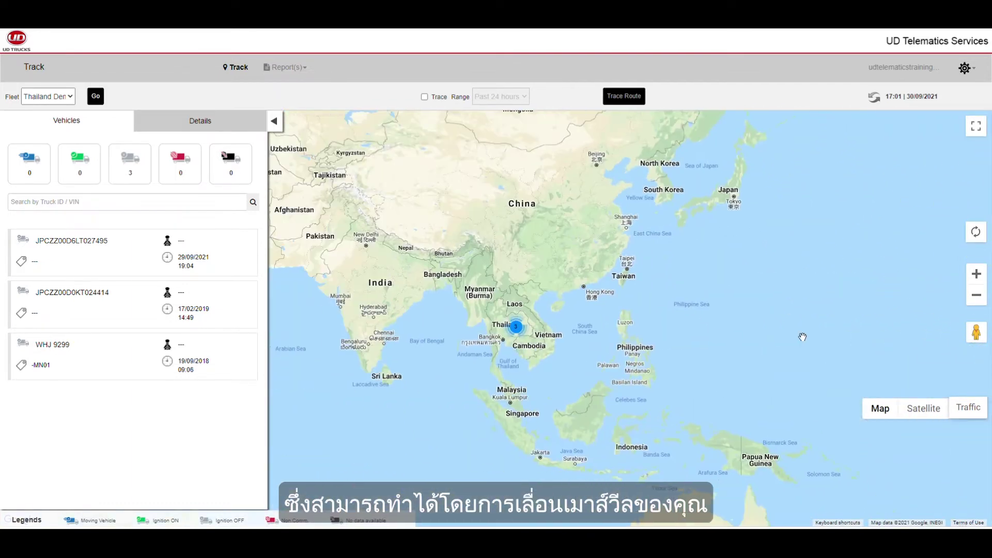
scroll(557, 363, up, 1)
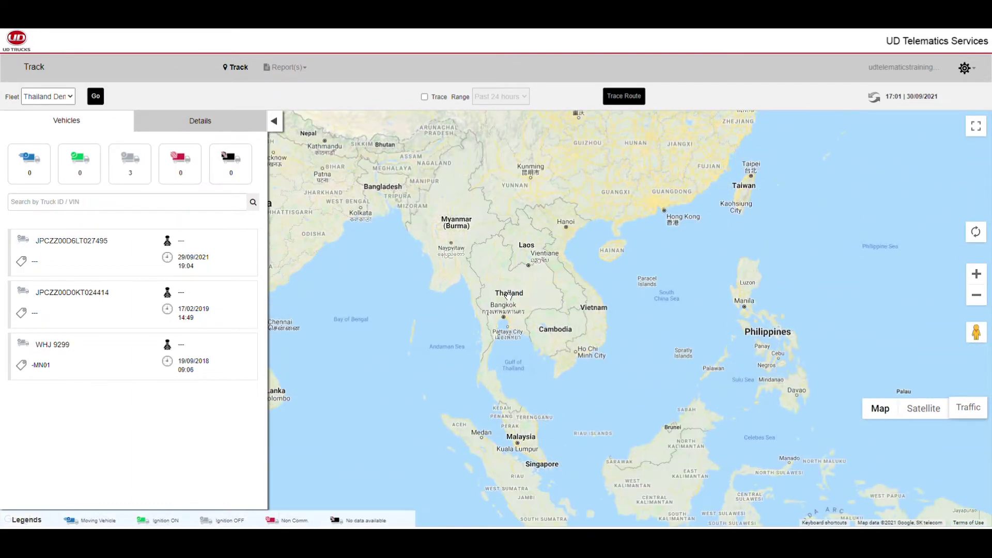
scroll(506, 296, up, 1)
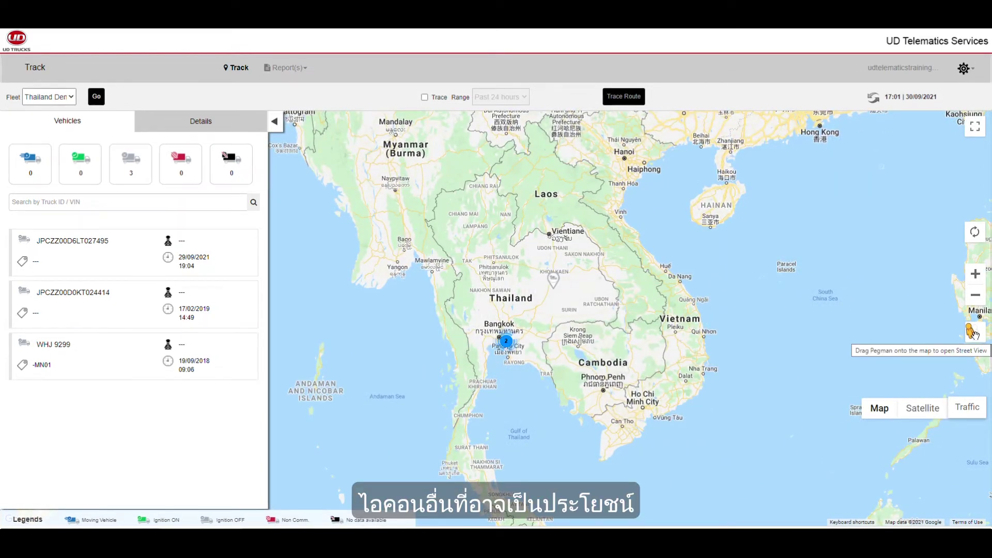
Open Street View at a spot near Bangkok and look around the surrounding area
drag(972, 333, 515, 329)
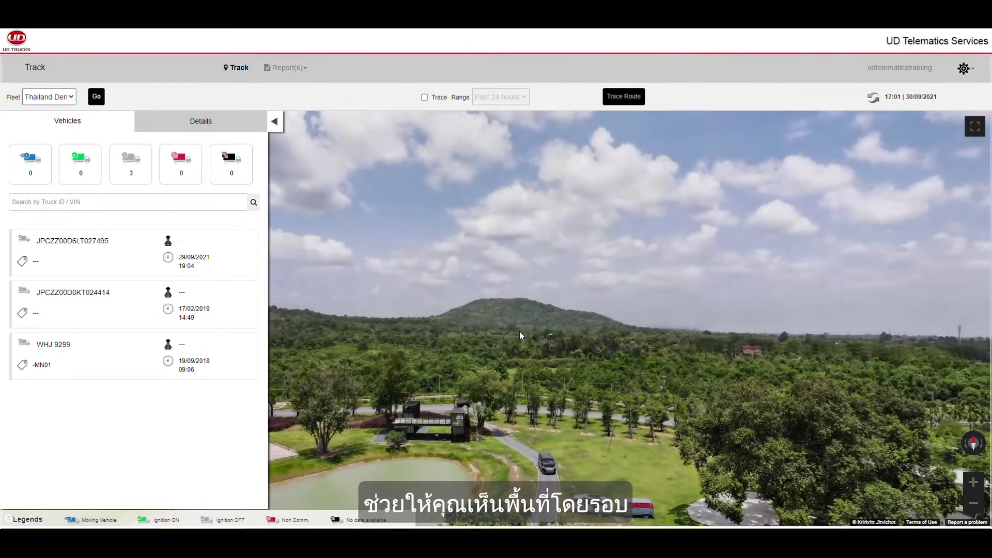
drag(521, 333, 806, 332)
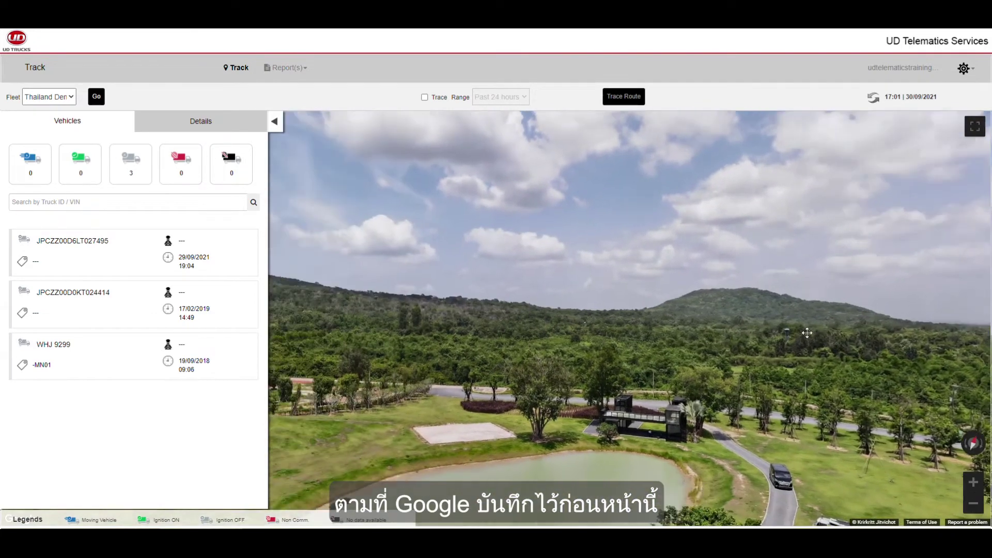
drag(383, 357, 754, 347)
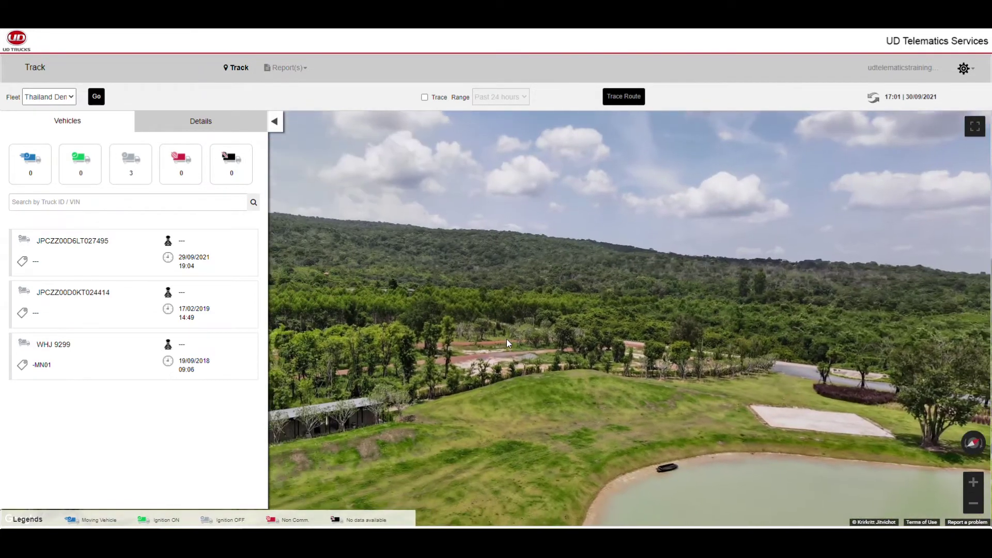
drag(463, 326, 708, 338)
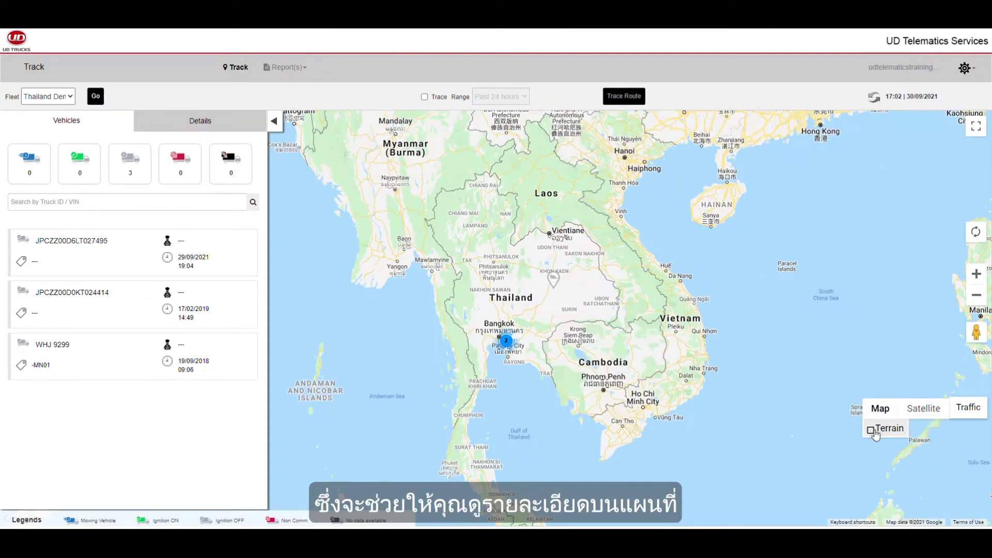
Turn the map's terrain layer on and off again, and switch the map to the satellite view
click(871, 432)
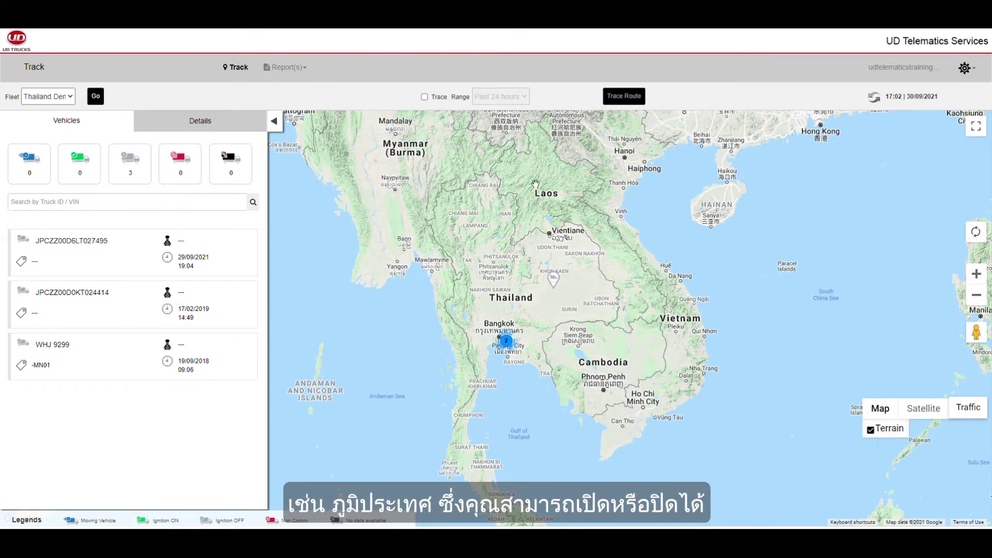
click(872, 431)
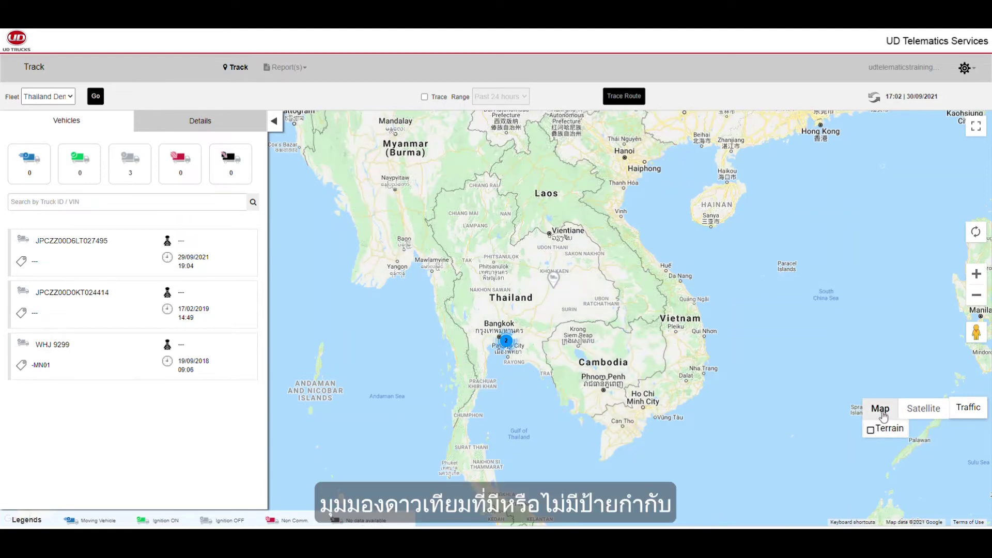
click(923, 409)
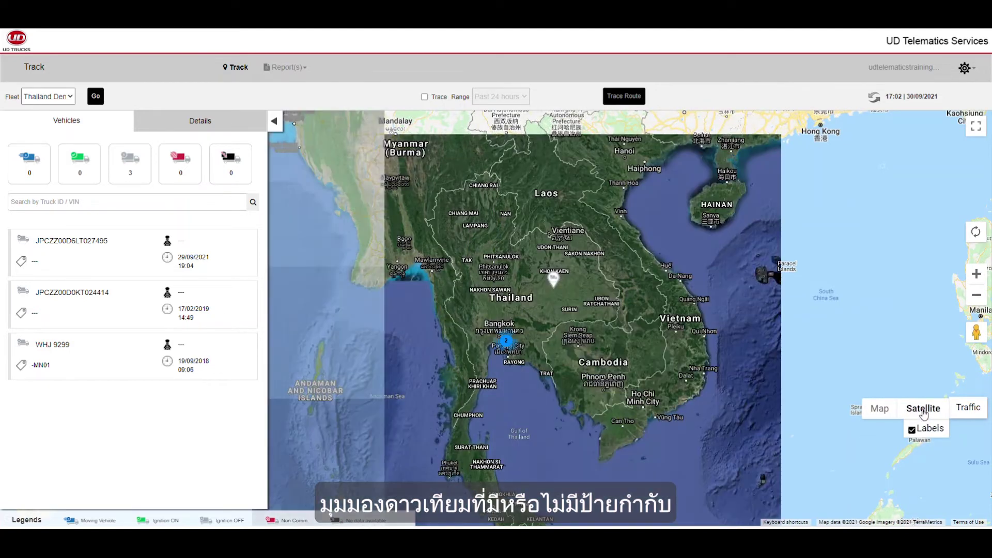
Show the traffic layer around Bangkok, turn it off again and switch back to the standard map view
scroll(543, 360, up, 1)
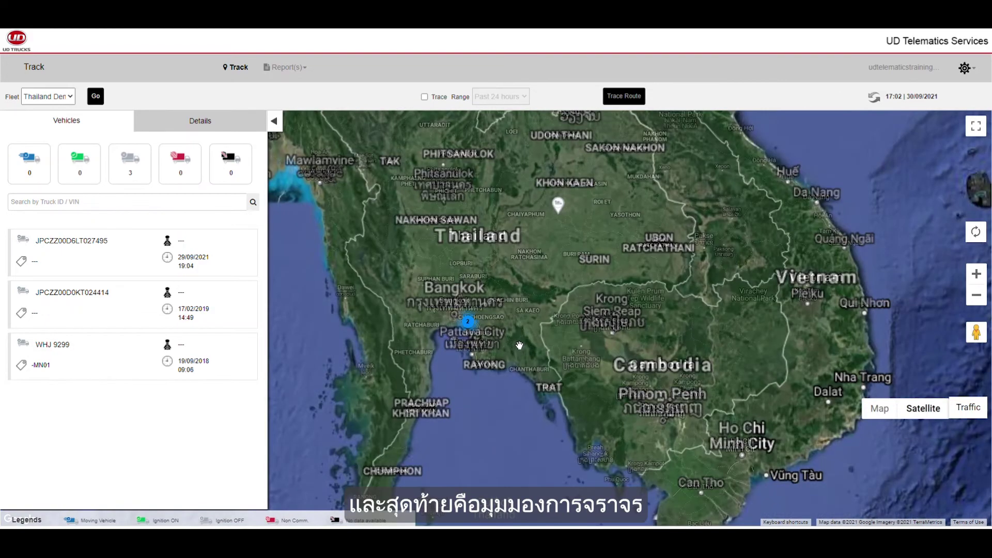
scroll(447, 310, up, 2)
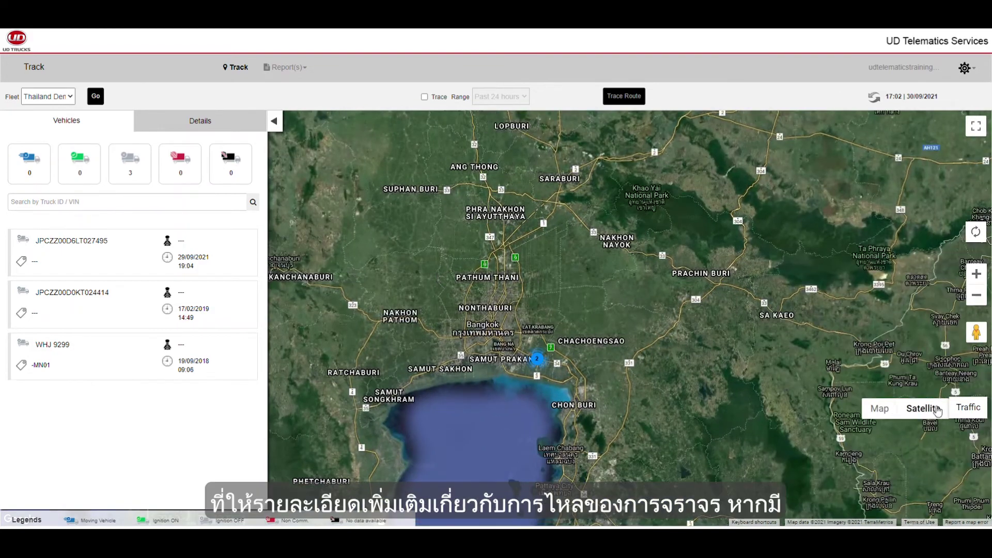
click(973, 409)
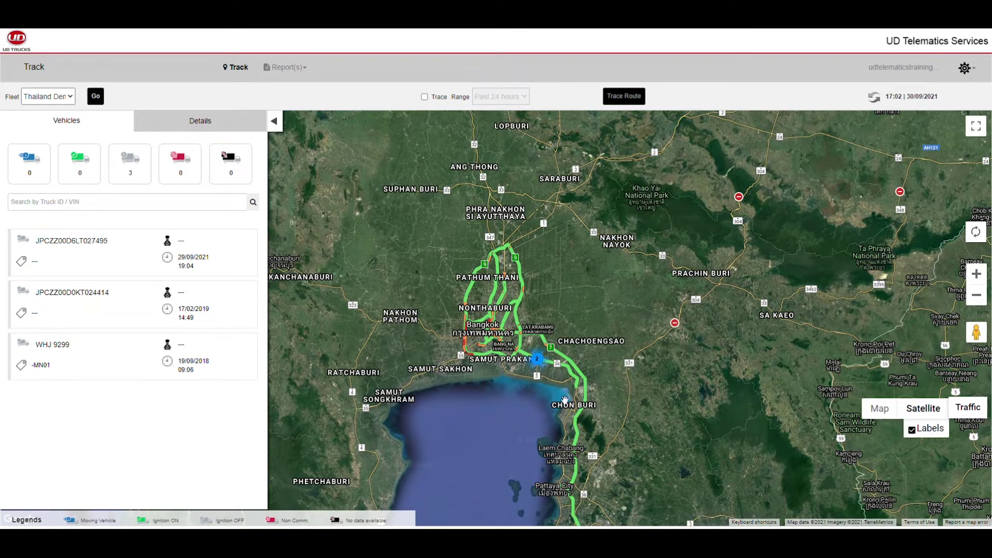
click(968, 407)
click(879, 408)
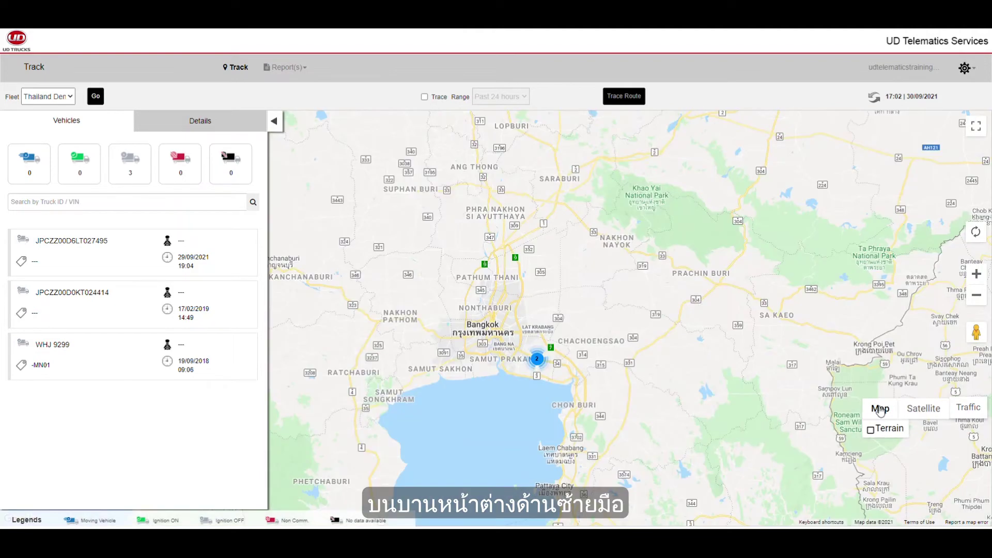
Open the details of the first listed vehicle and show its summary at its location on the map
click(131, 258)
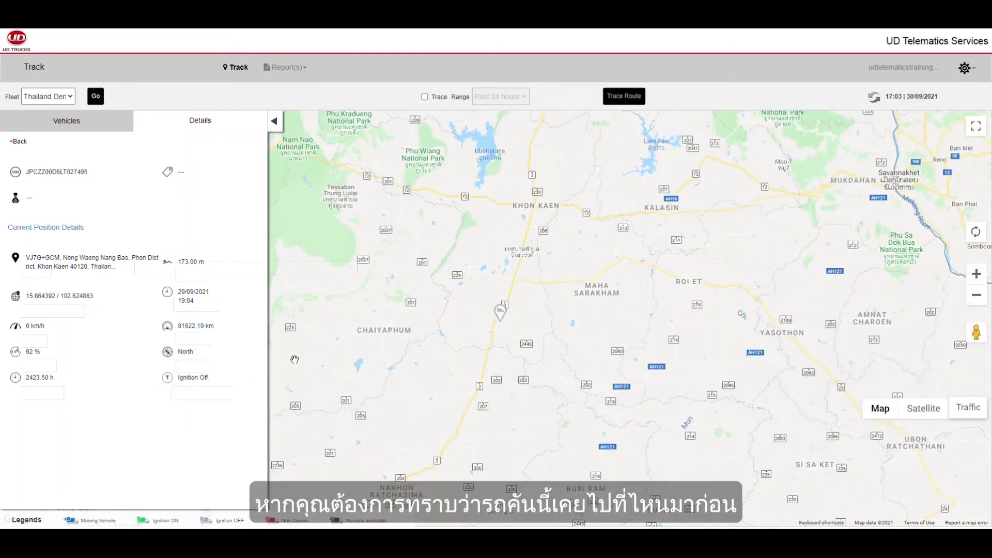
click(501, 319)
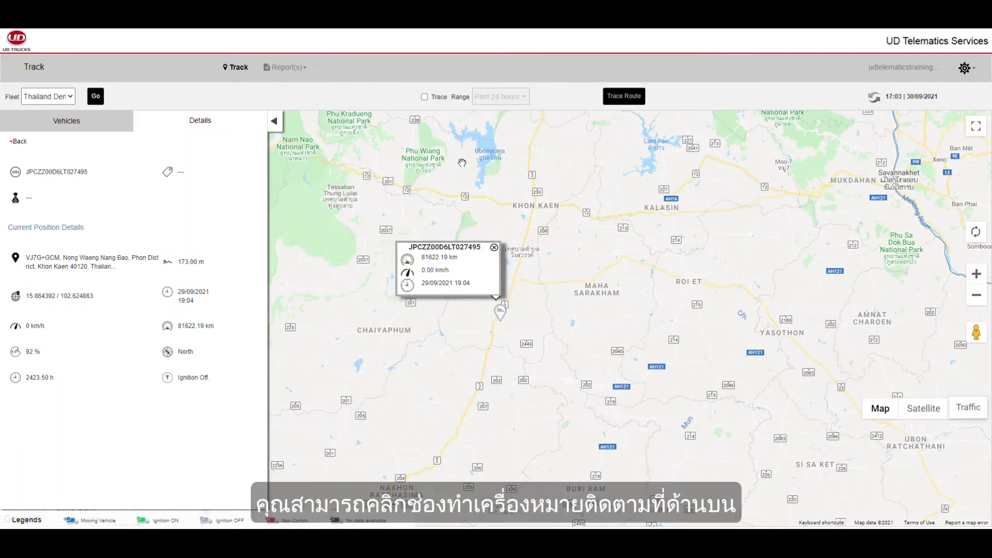
Enable the vehicle's trace with the Custom Time range and set the start date to 29-09-2021
click(425, 97)
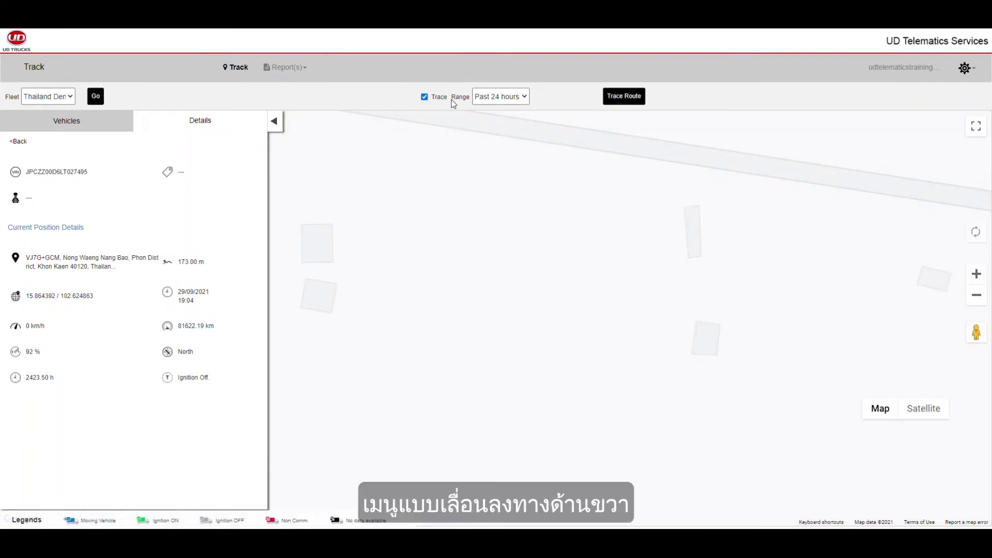
click(523, 96)
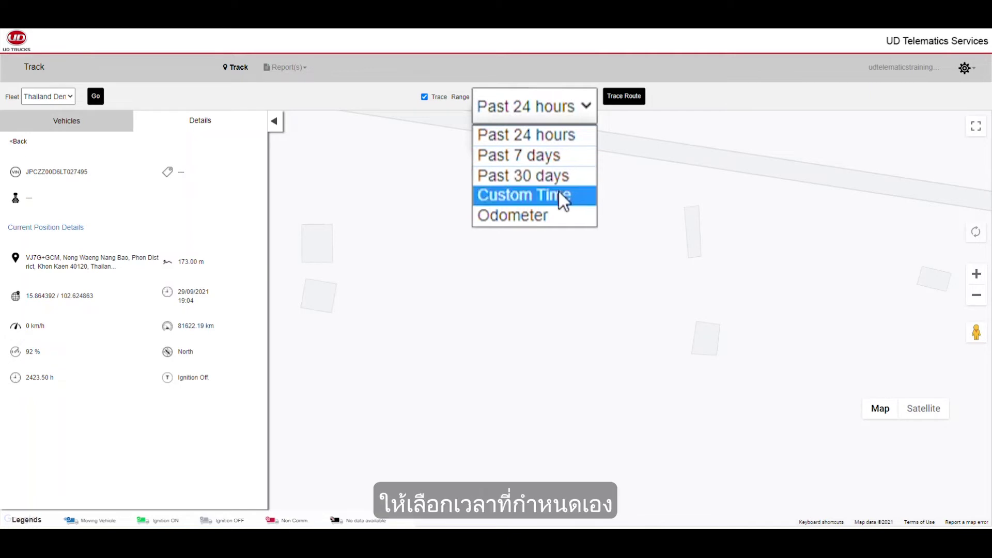
click(529, 194)
click(449, 135)
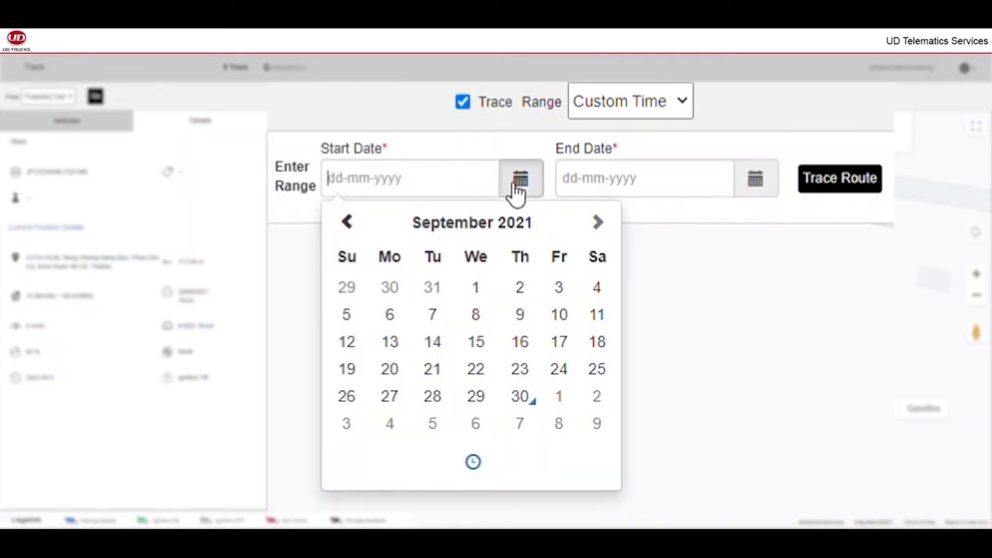
click(476, 396)
Adjust the start time's hours and minutes stepwise to 13:55
click(473, 463)
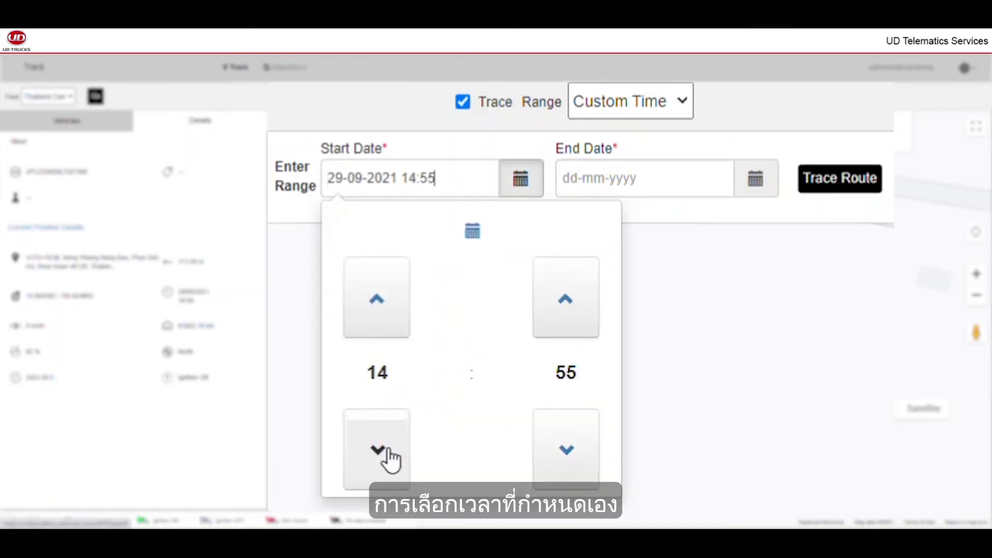
click(391, 460)
click(377, 311)
click(381, 311)
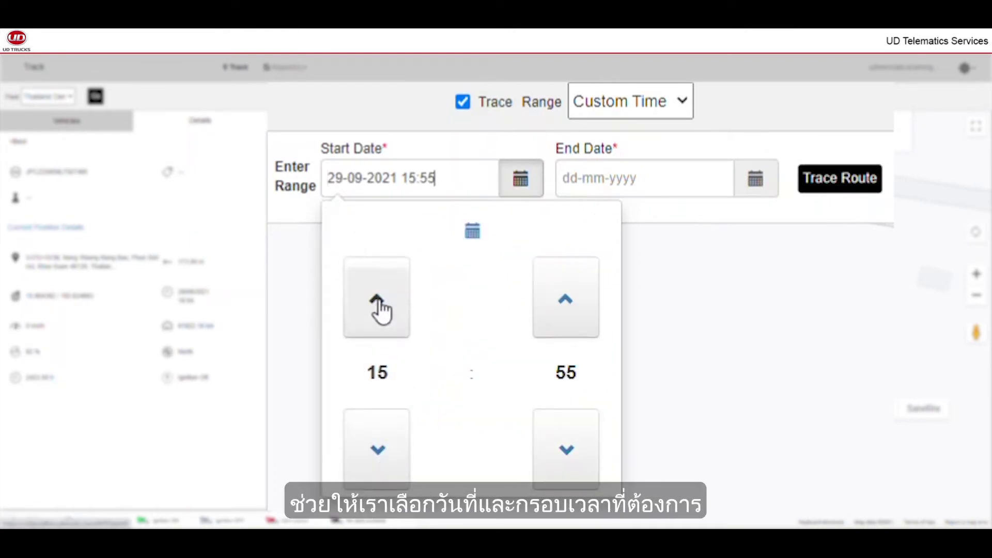
click(385, 457)
click(384, 457)
click(569, 326)
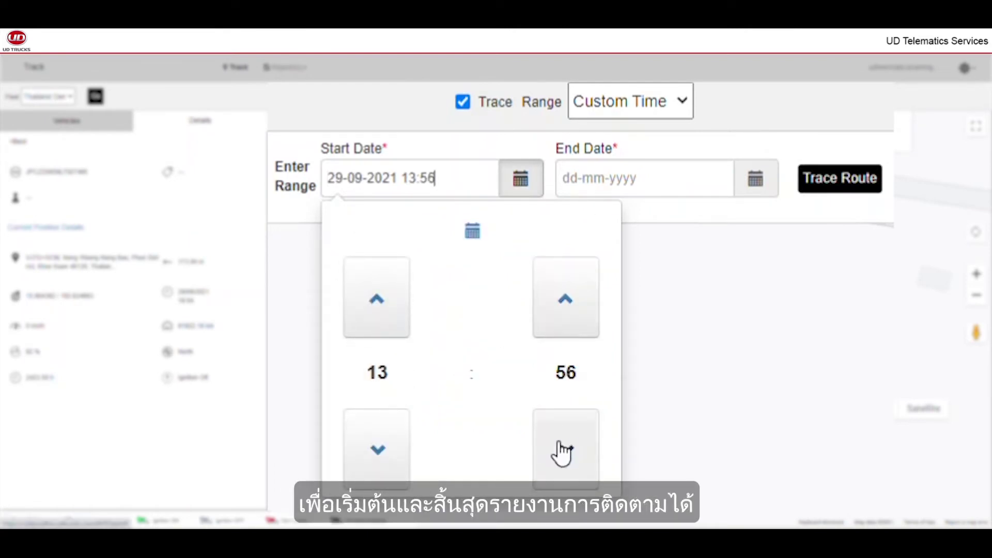
click(562, 452)
drag(406, 177, 447, 177)
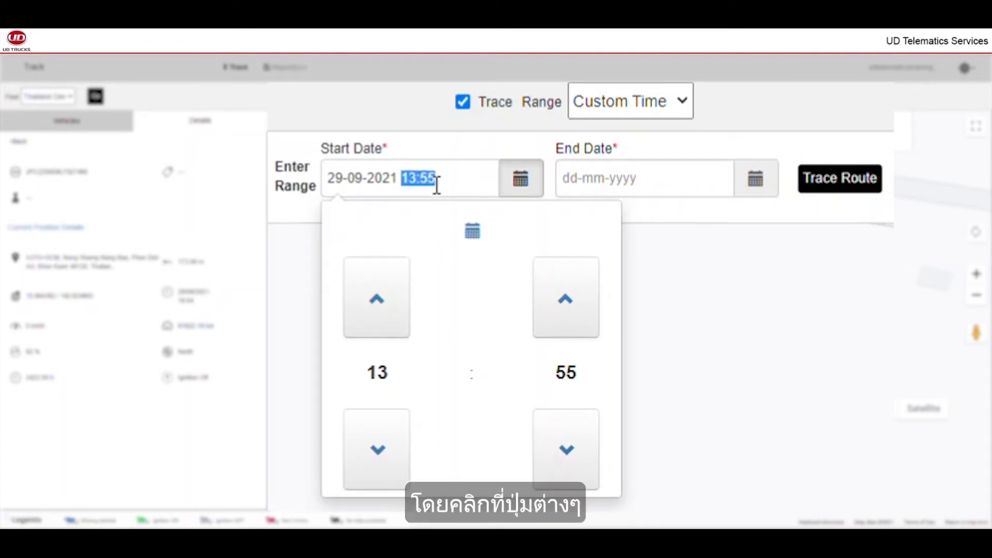
text(00:00)
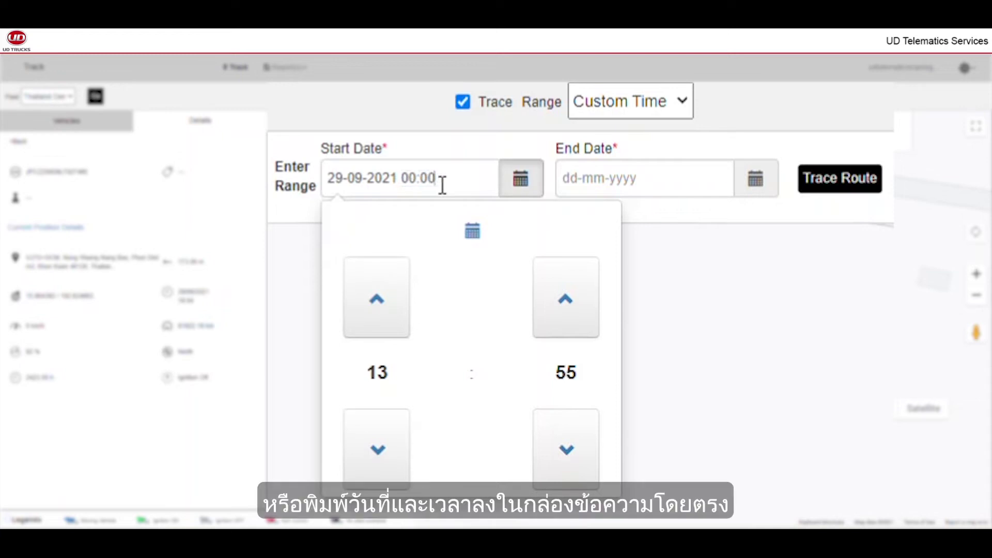
click(755, 180)
double_click(689, 178)
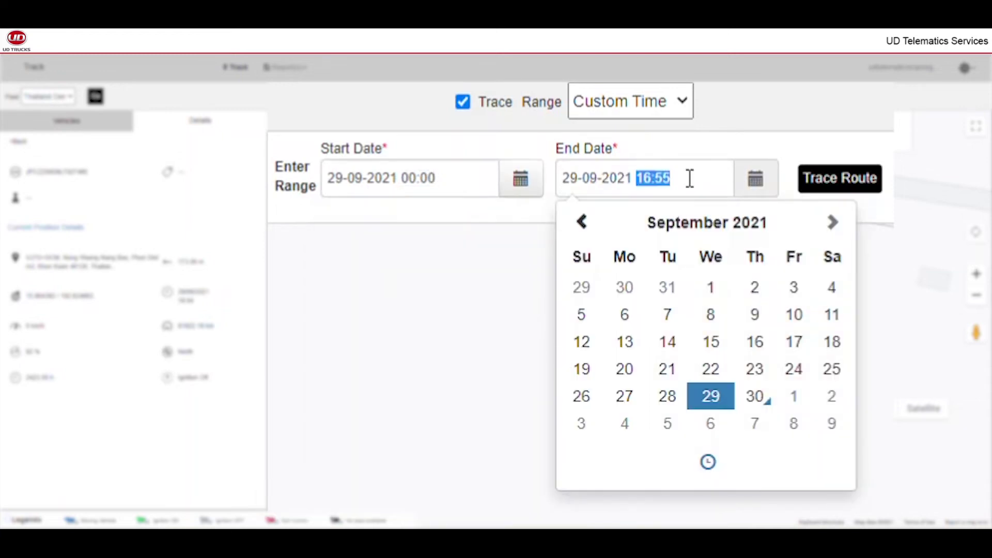
text(12:00)
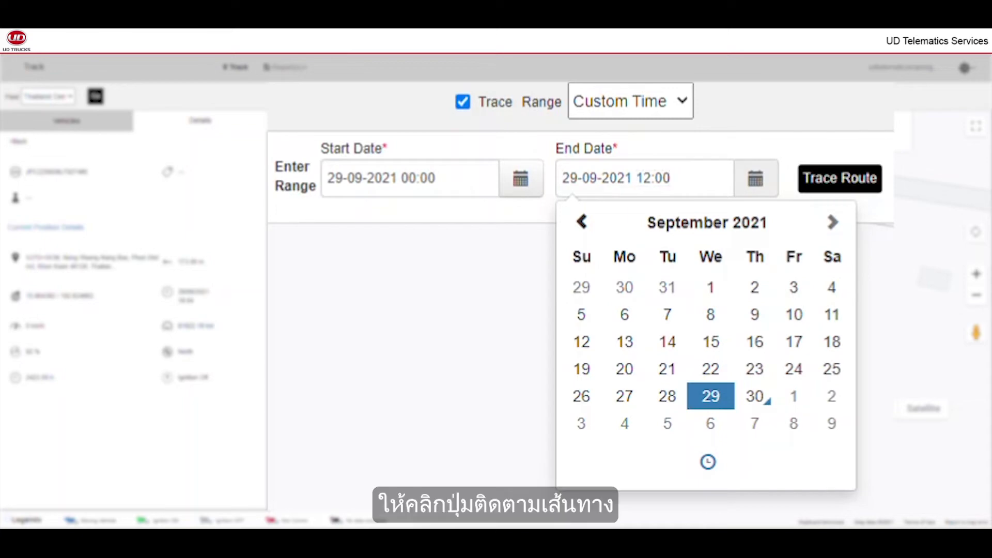
click(842, 186)
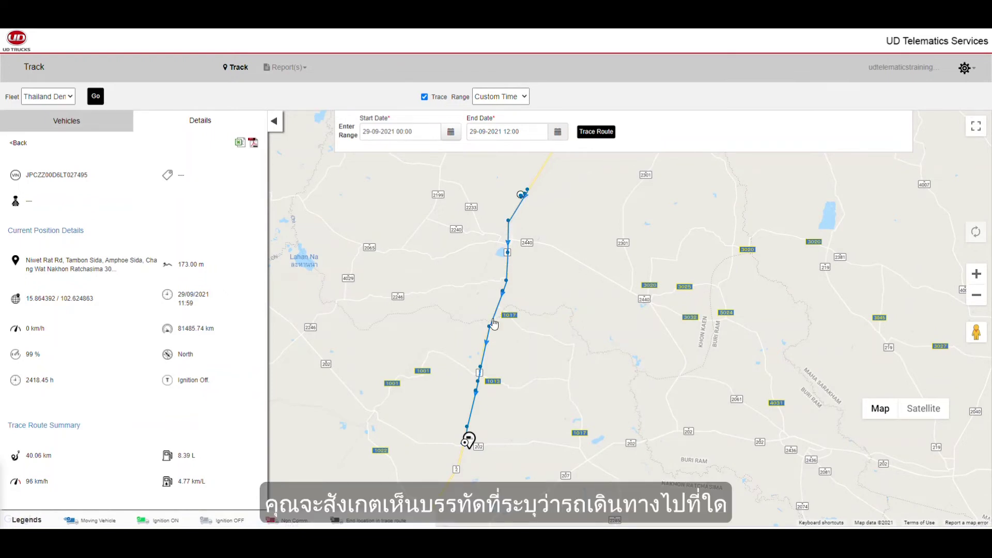
Examine the traced route's direction and the position details of the route point beside Laloeng Wai lake, and close its summary
scroll(521, 219, up, 2)
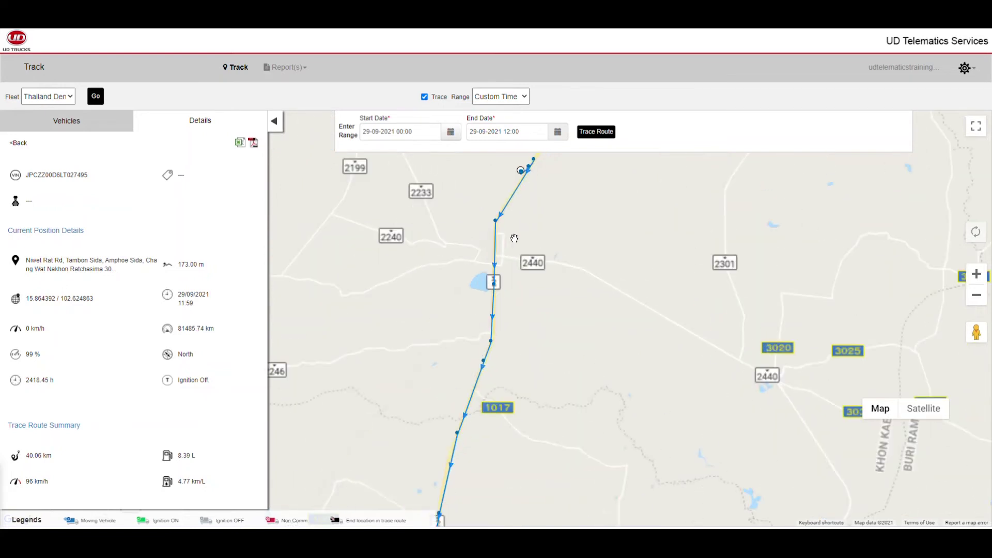
scroll(512, 243, up, 1)
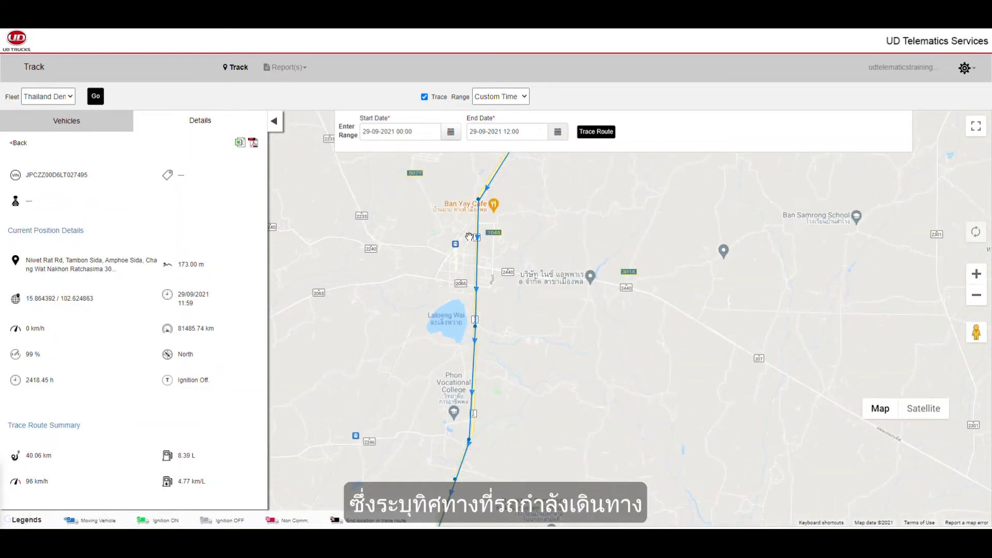
scroll(480, 317, up, 2)
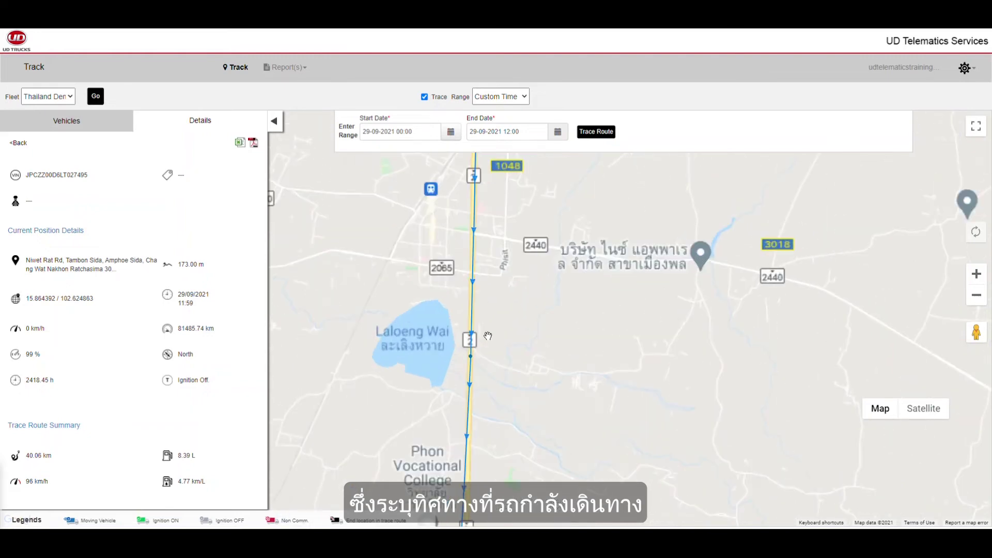
click(470, 356)
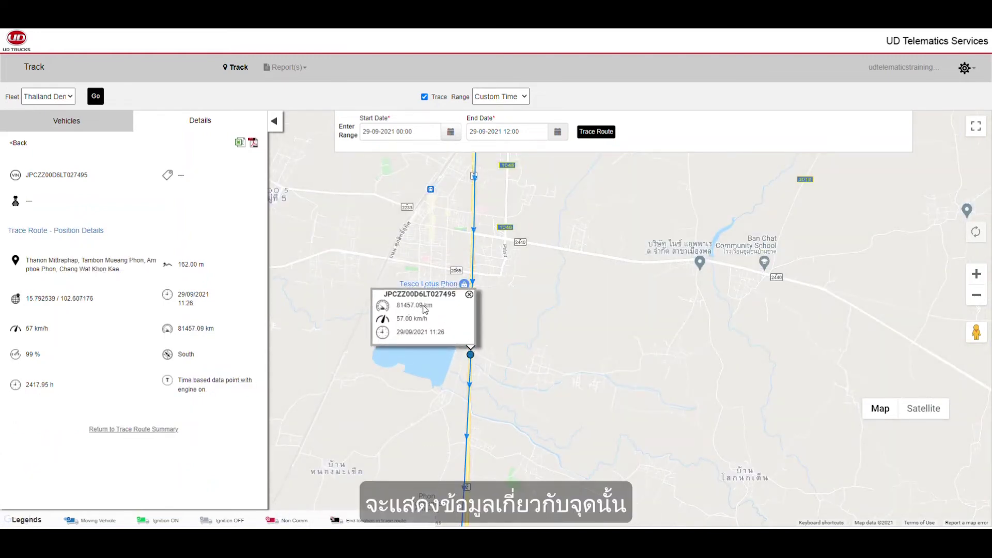
click(468, 295)
Follow the route south and check the position details of the point near Phon Vocational College, closing its summary
drag(538, 155, 530, 280)
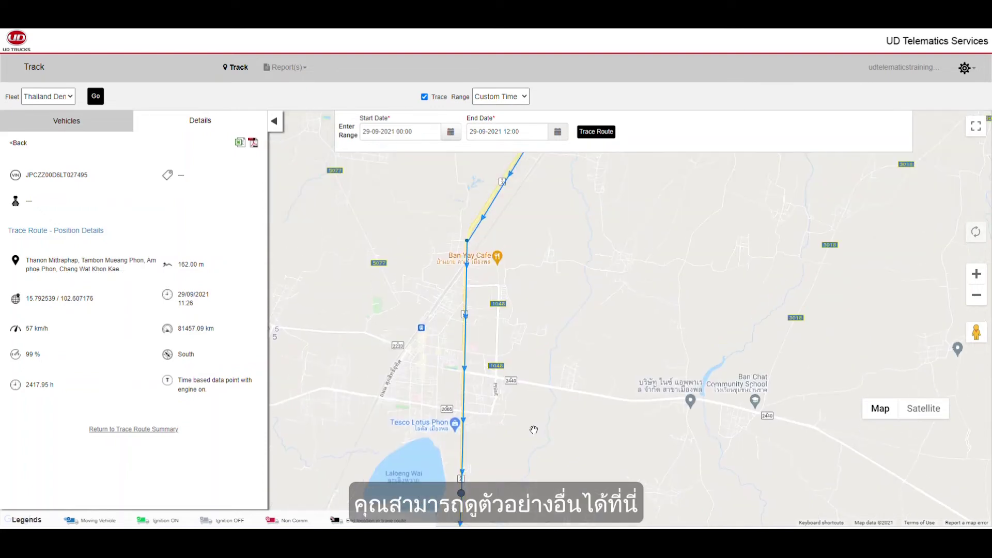
drag(534, 430, 579, 319)
drag(538, 517, 572, 346)
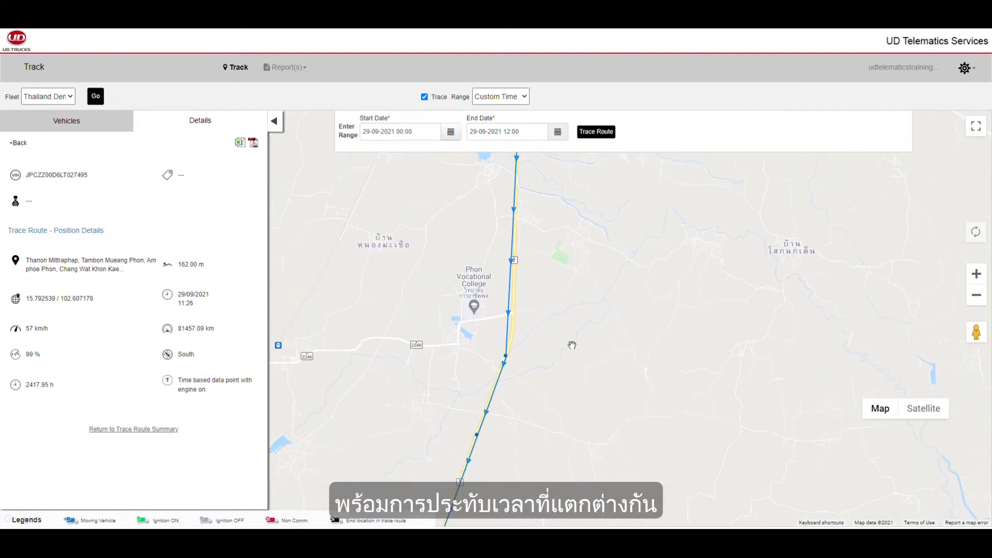
click(506, 357)
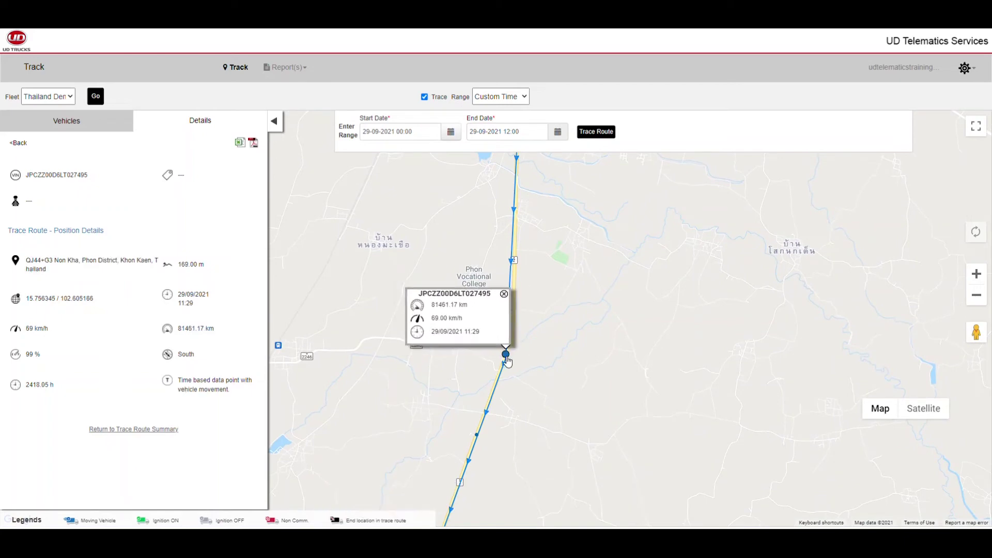
click(504, 295)
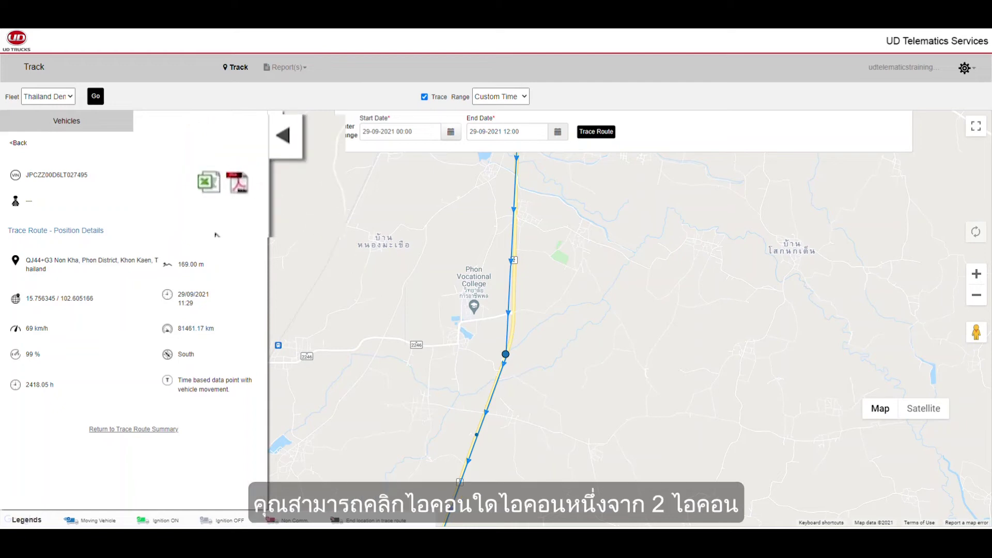
Export the trace route as a PDF and open the list of available reports
click(236, 192)
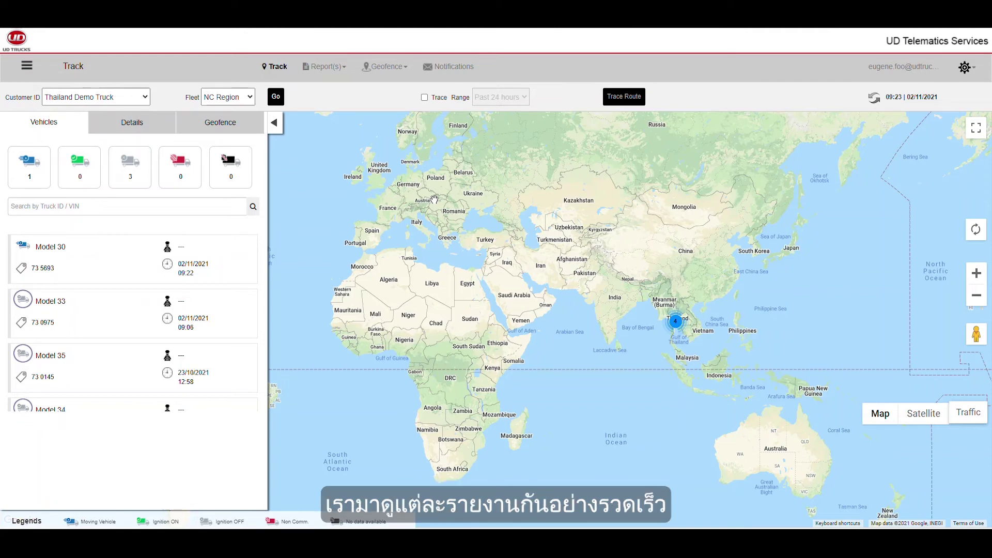
click(338, 67)
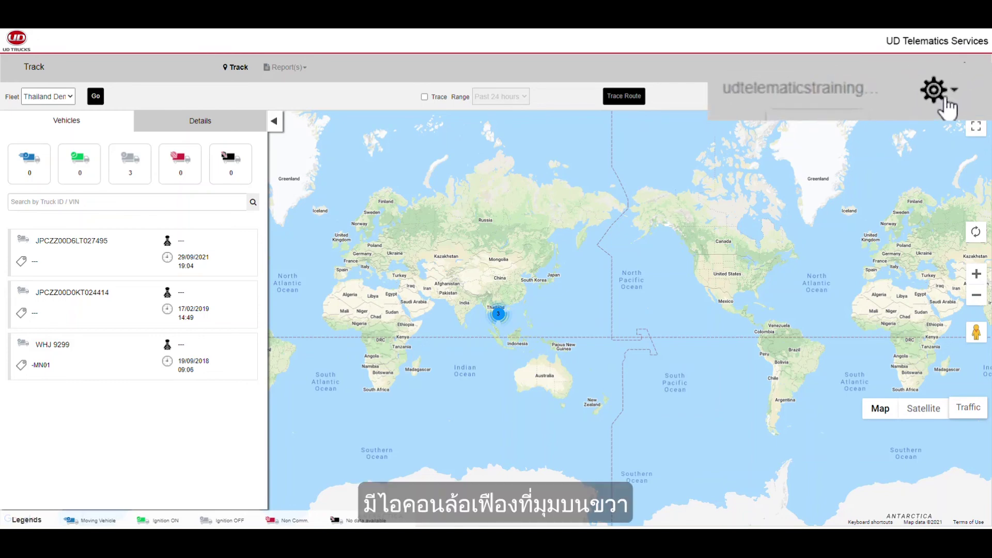
Open the account settings and the editing options for the profile's login password
click(953, 95)
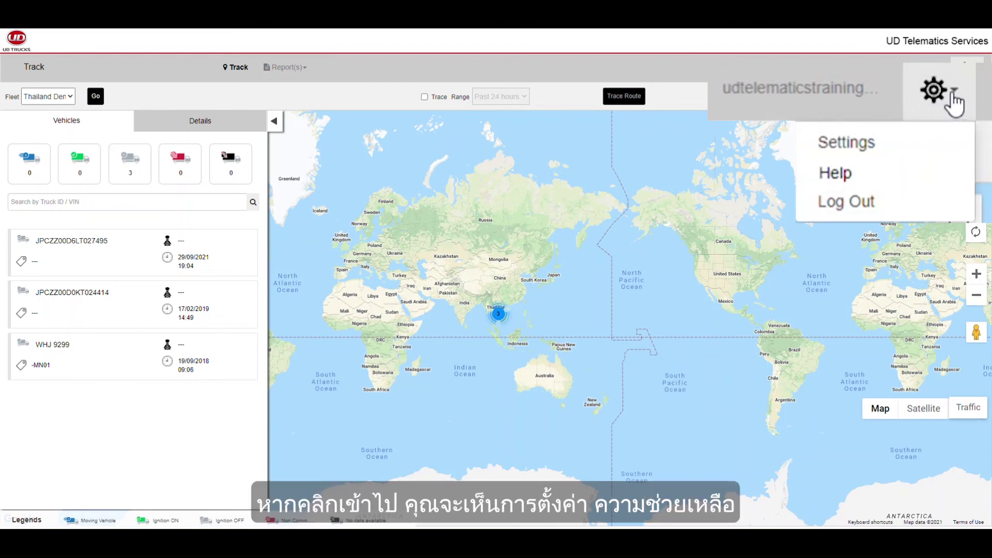
click(897, 150)
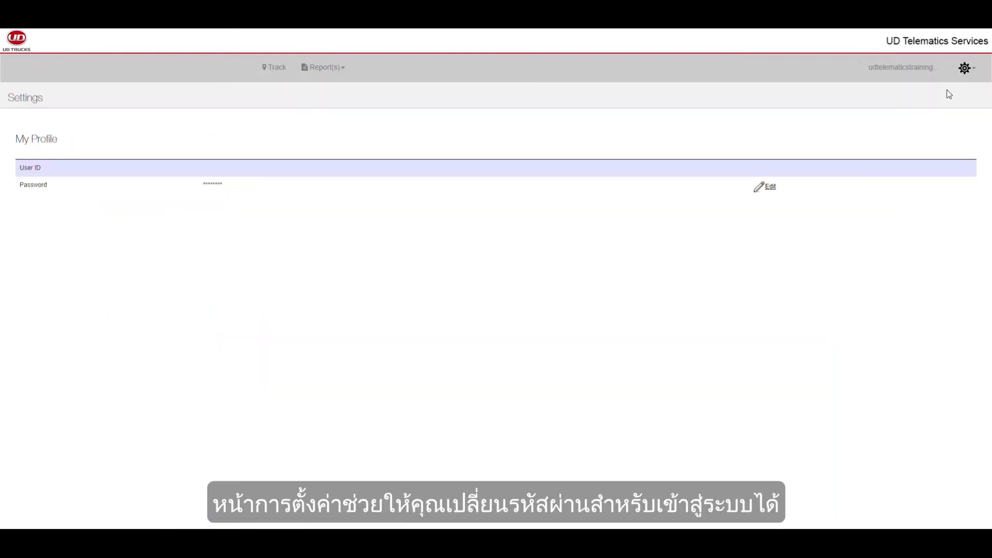
click(768, 185)
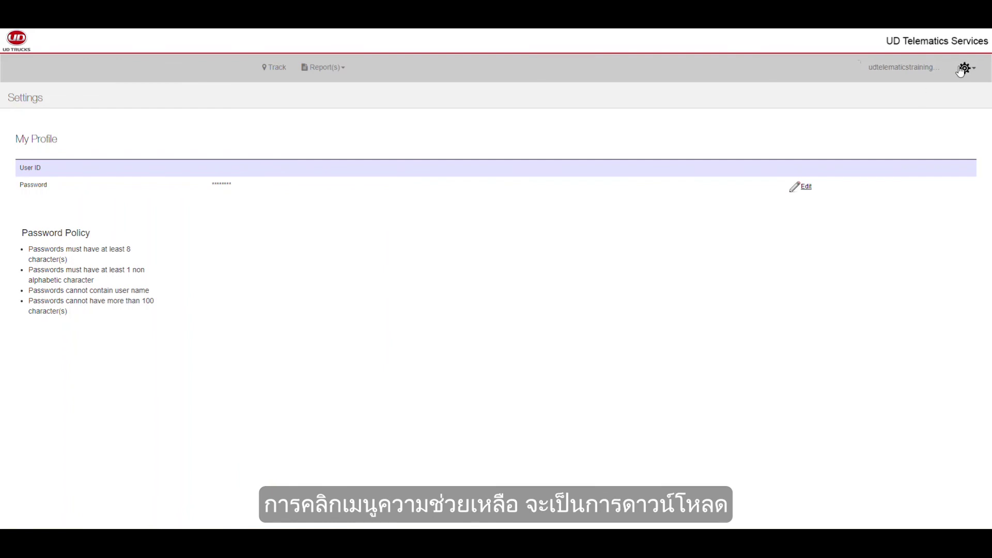
Open the PDF user guide from the help option, look through its first pages and close it
click(965, 67)
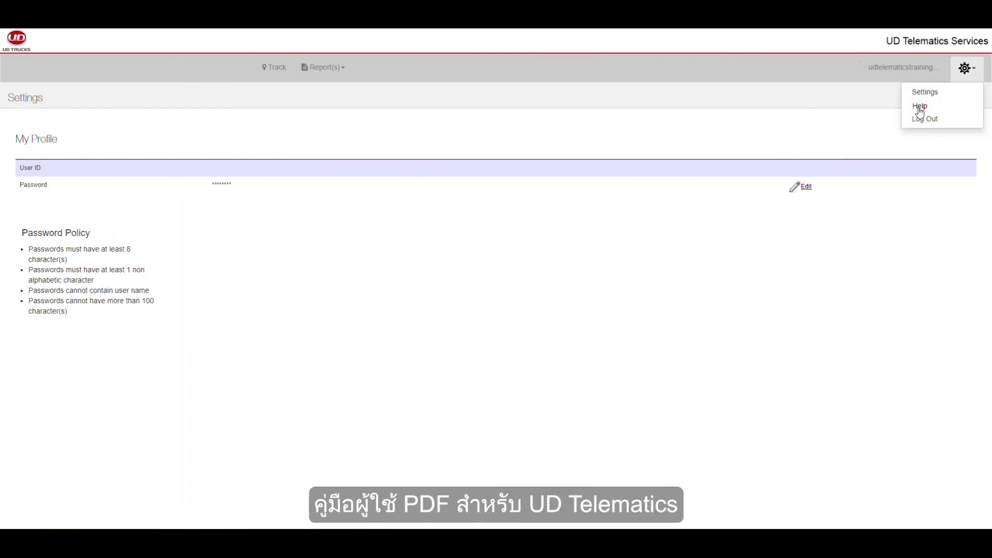
click(838, 178)
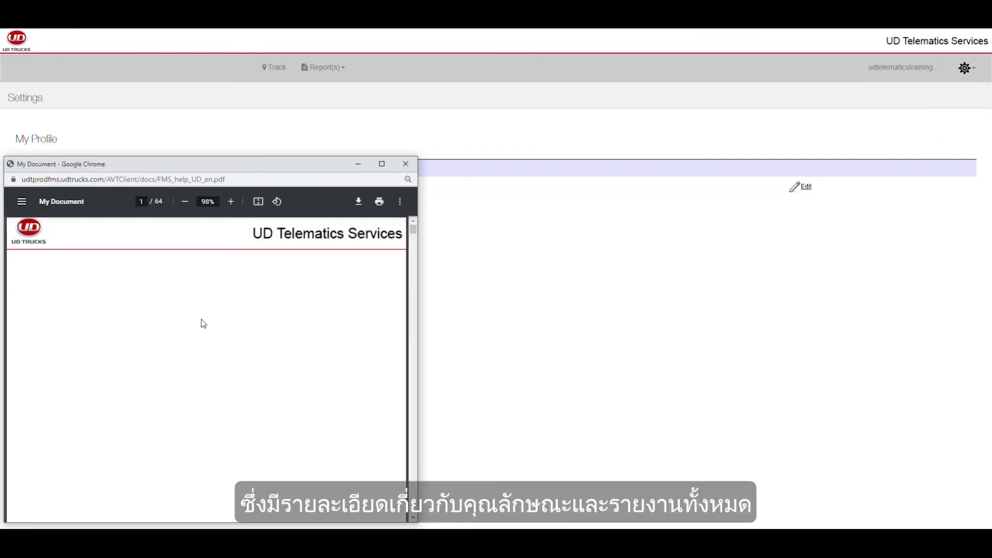
scroll(209, 351, down, 5)
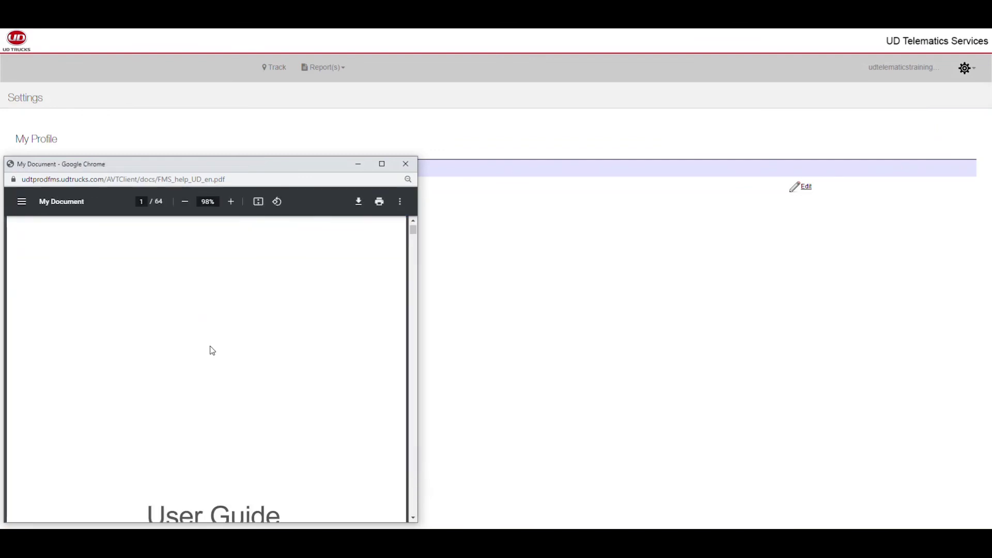
scroll(214, 353, down, 1)
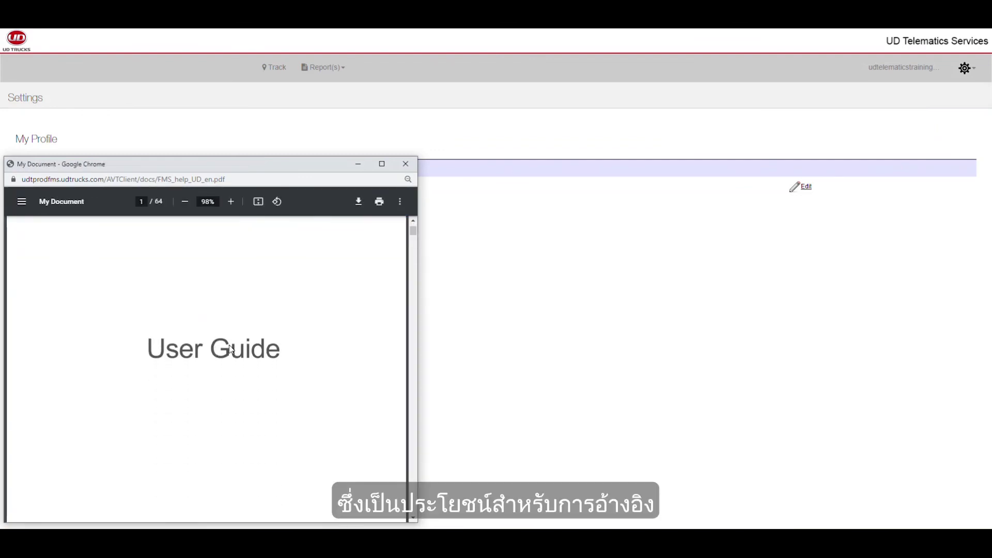
scroll(264, 324, down, 10)
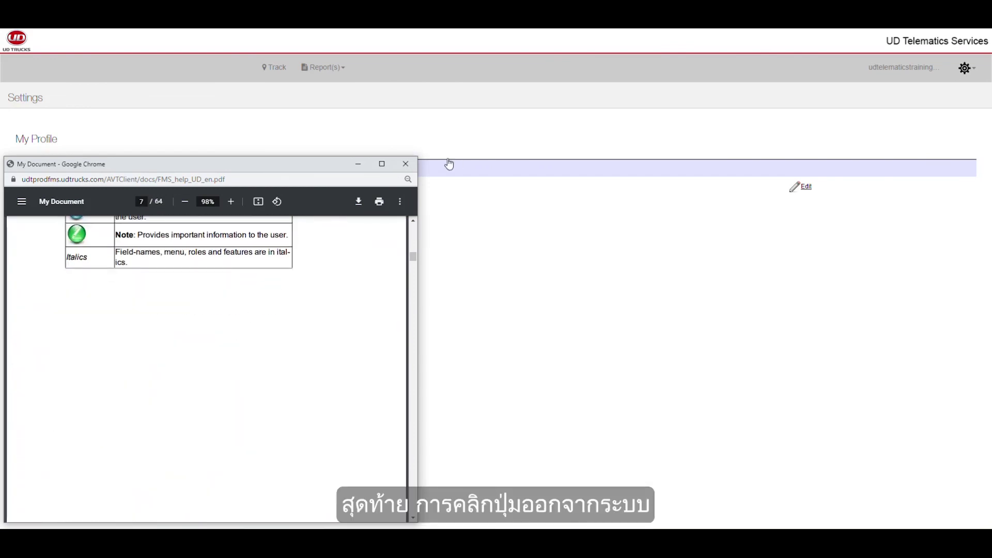
click(406, 164)
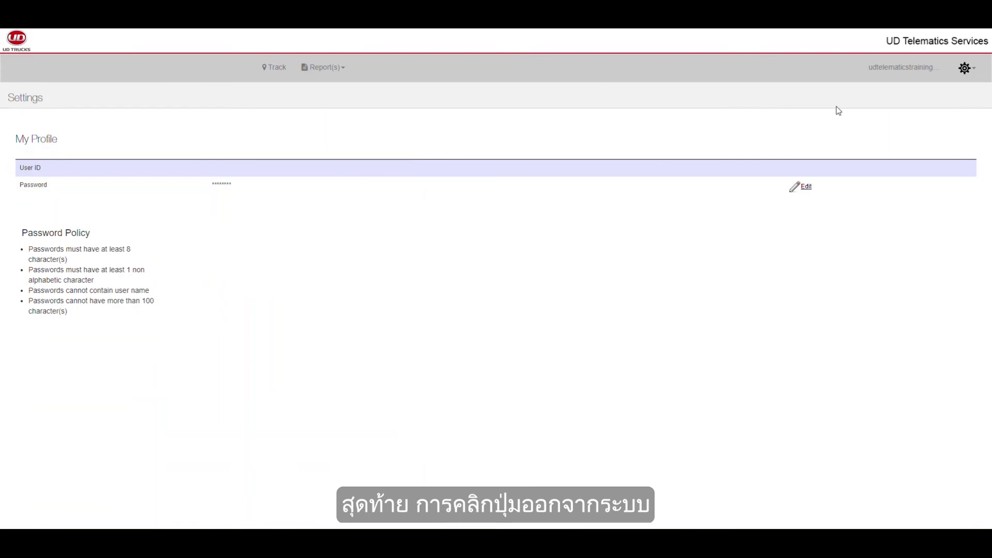
Log out of the telematics portal and open the dealer finder on the UD Trucks website
click(960, 78)
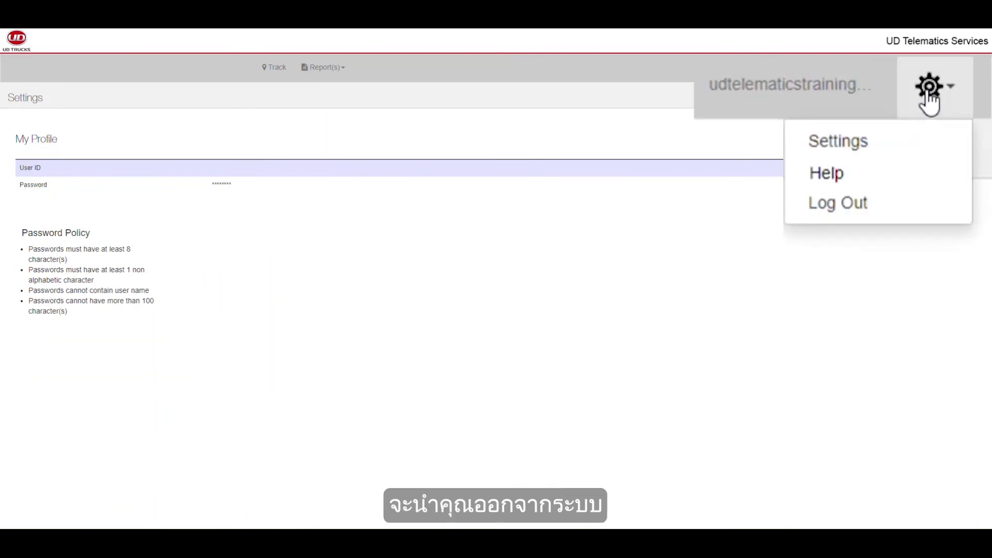
click(849, 211)
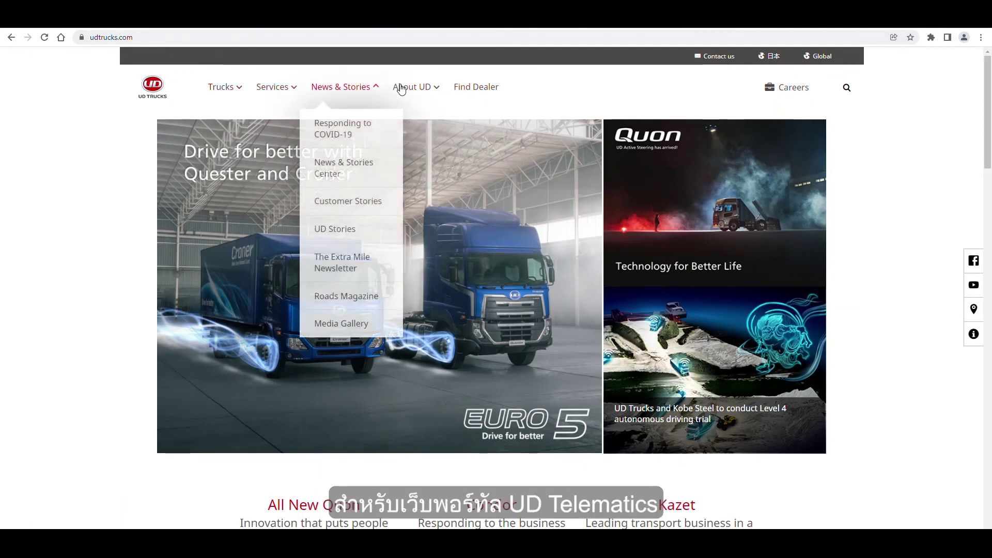
click(476, 89)
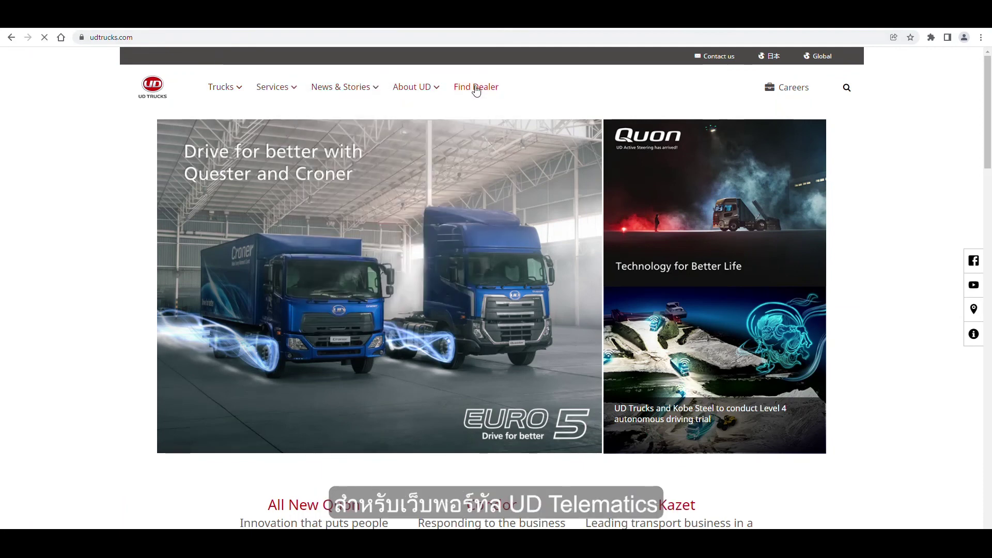